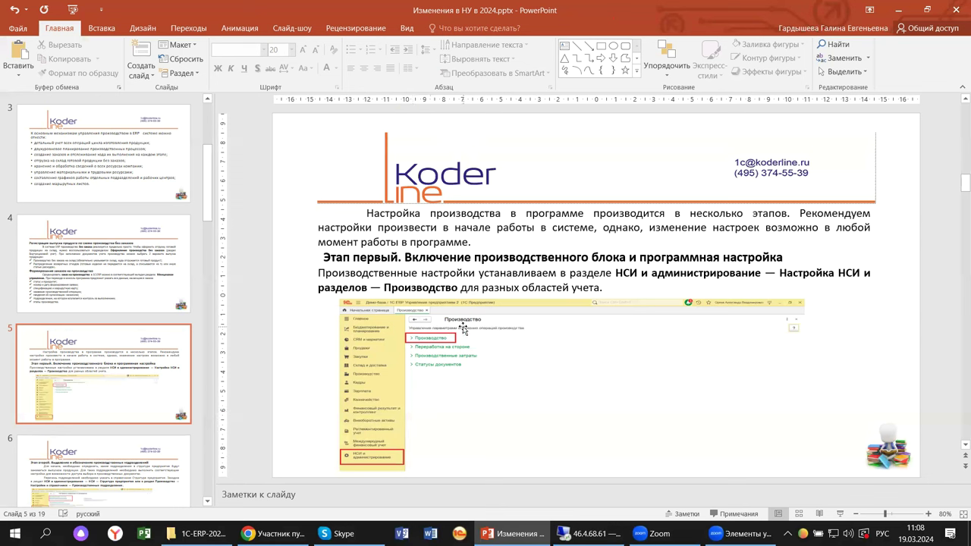
# Step: Switch to the 1C:ERP remote session and open the Производство settings under НСИ и администрирование
pyautogui.moveTo(573, 534)
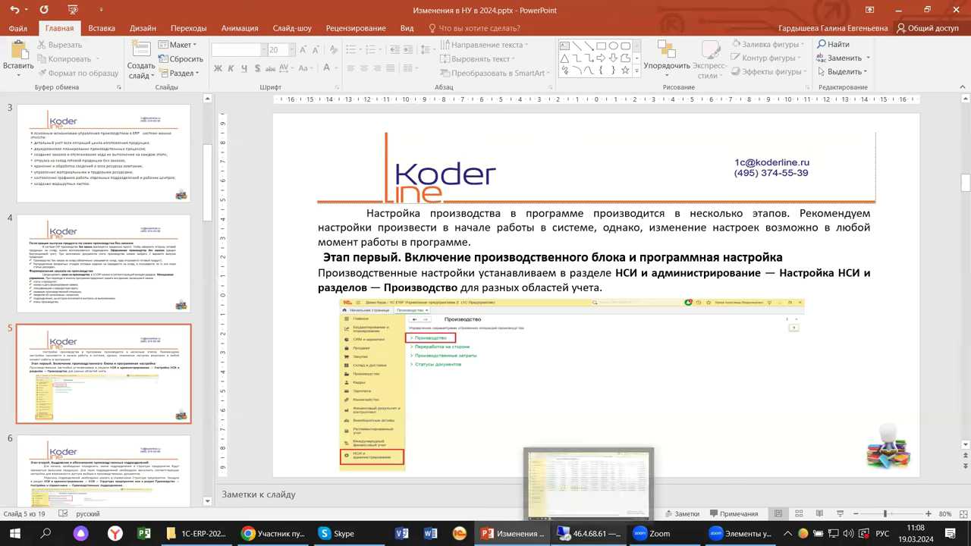
pyautogui.click(589, 481)
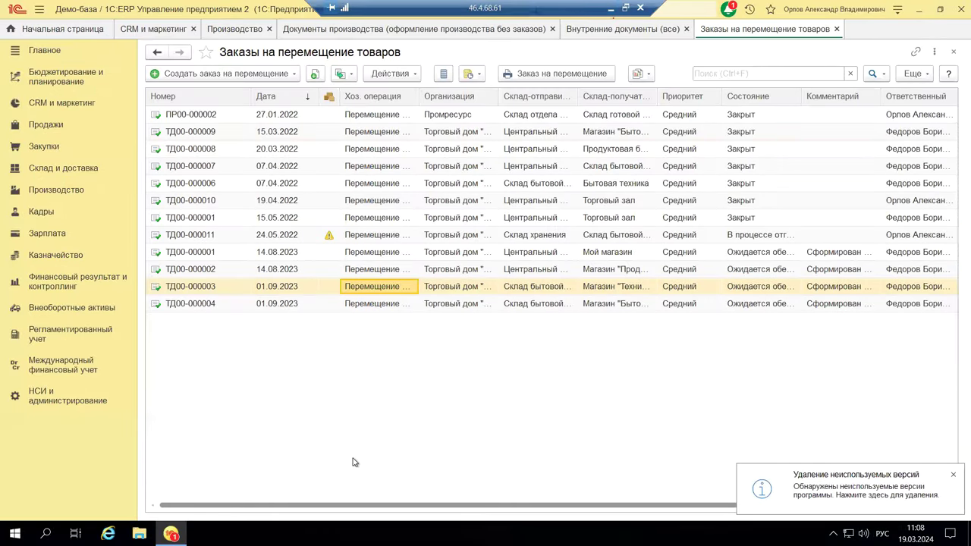
pyautogui.click(68, 396)
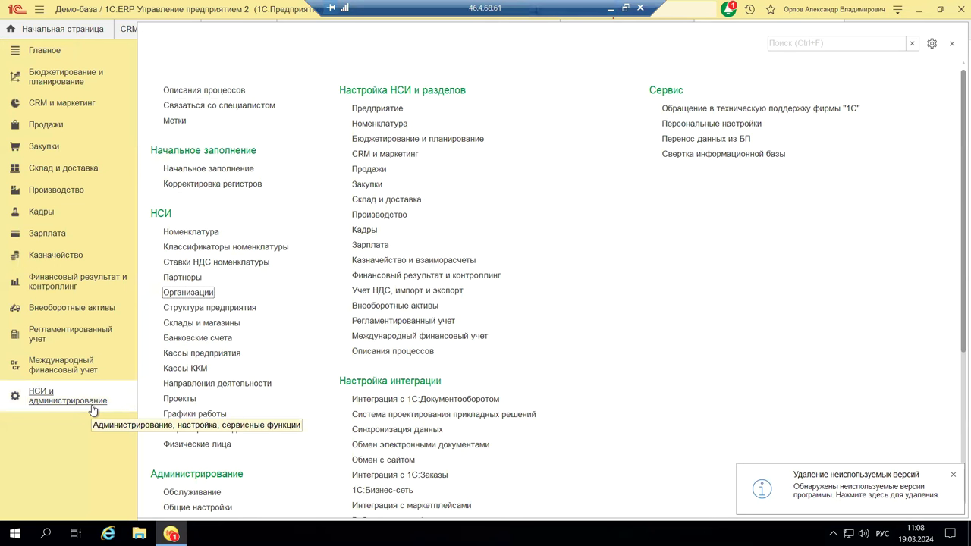
pyautogui.click(395, 216)
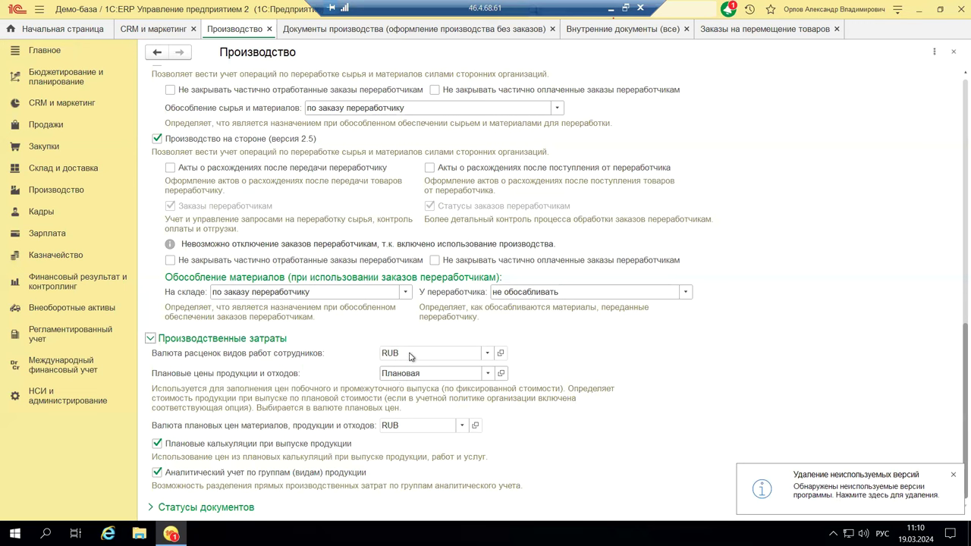
# Step: Try to change the currency of employee work rates under Производственные затраты, declining to continue editing
pyautogui.click(485, 359)
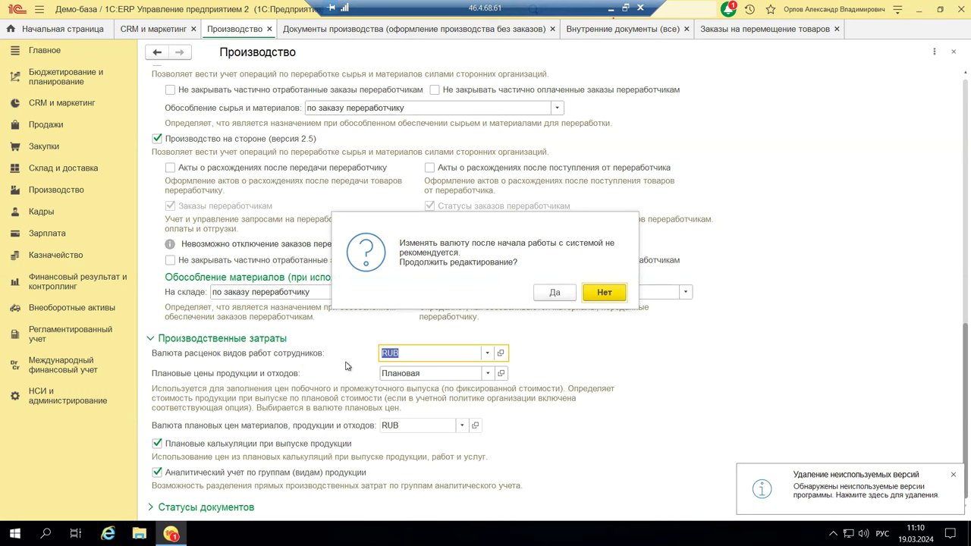
pyautogui.click(596, 299)
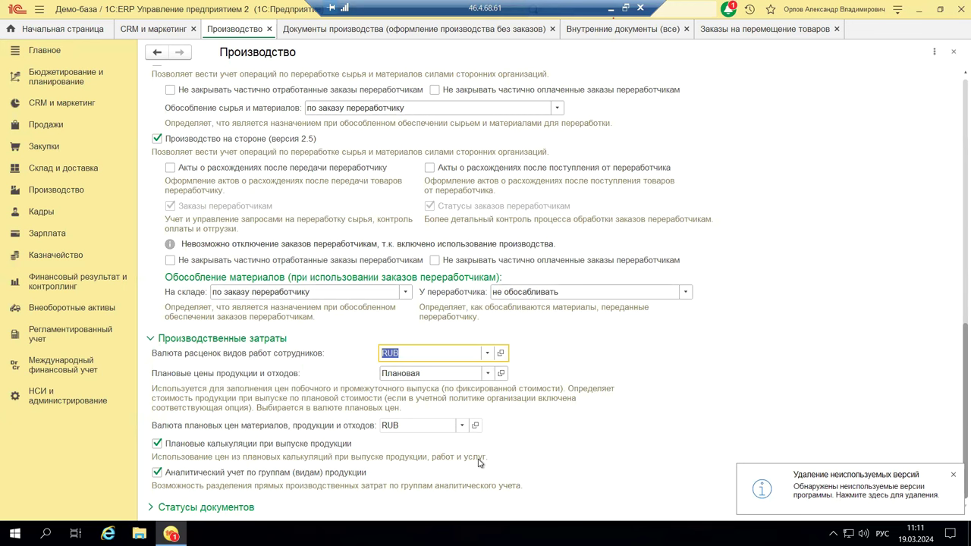
# Step: Dismiss the unused-versions notification and reopen the Производство settings under НСИ и администрирование
pyautogui.click(956, 474)
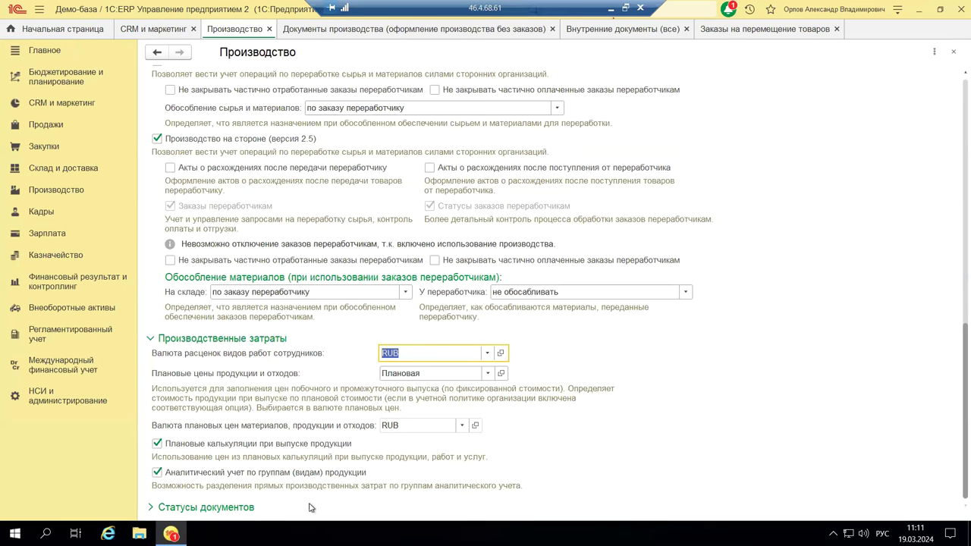
pyautogui.click(51, 401)
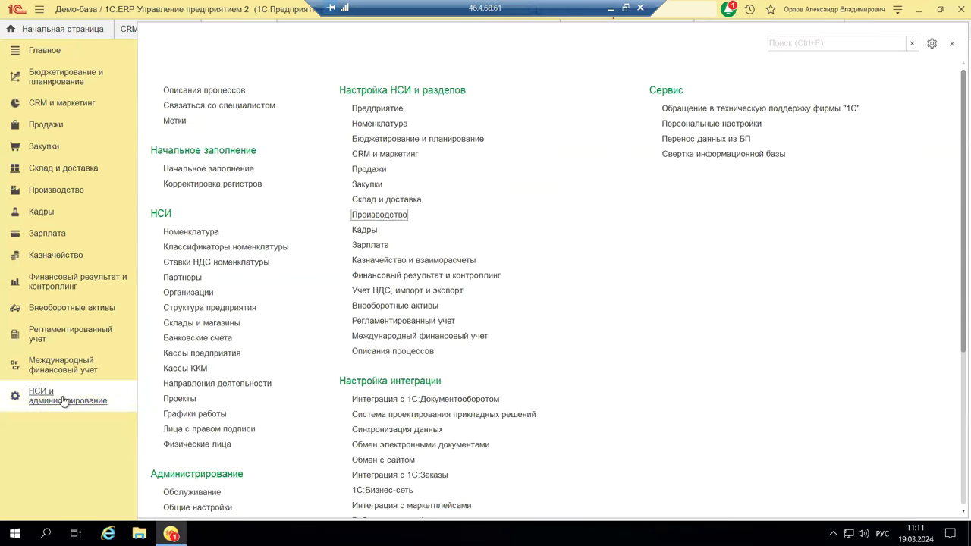
pyautogui.click(370, 217)
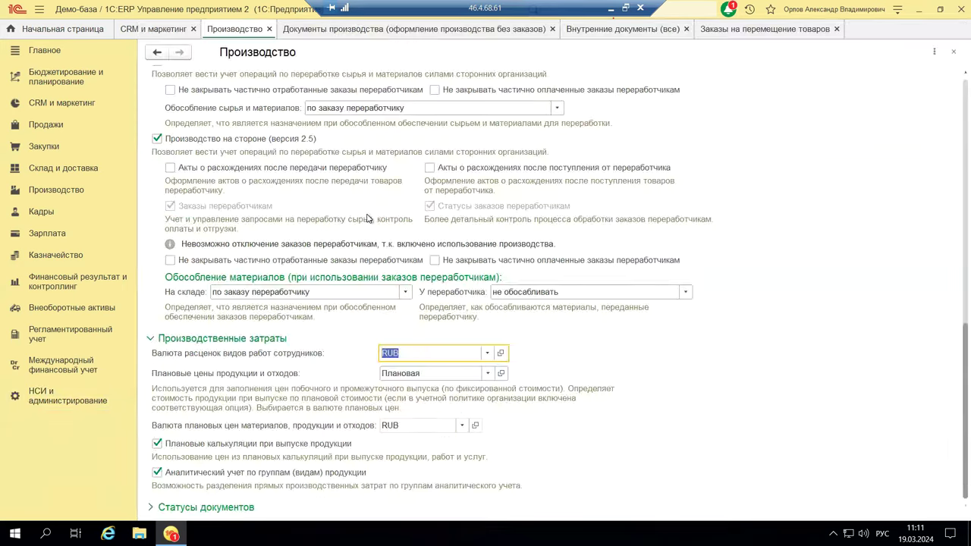
# Step: Review the list of specification assignment parameters in the Производство settings group and close it
pyautogui.scroll(5, 252, 235)
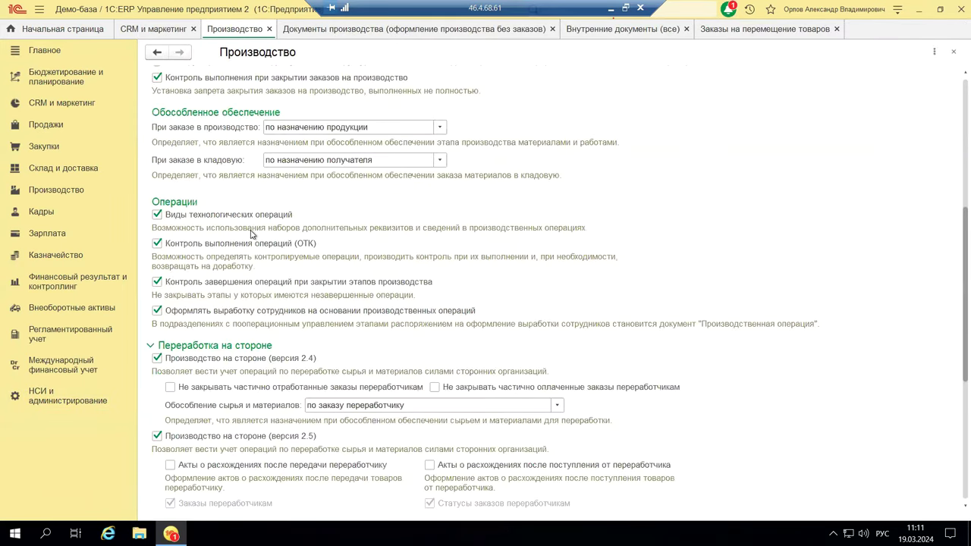
pyautogui.scroll(5, 252, 235)
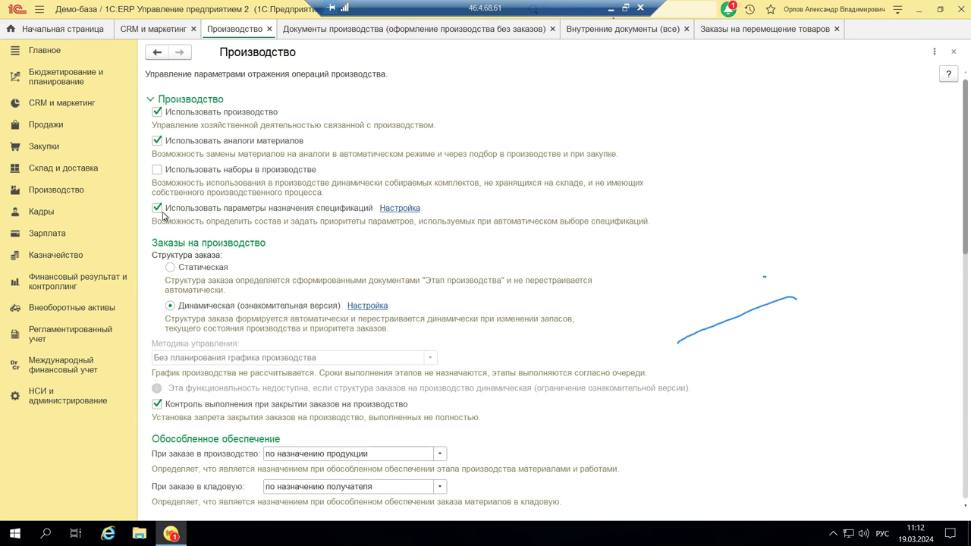
pyautogui.click(394, 210)
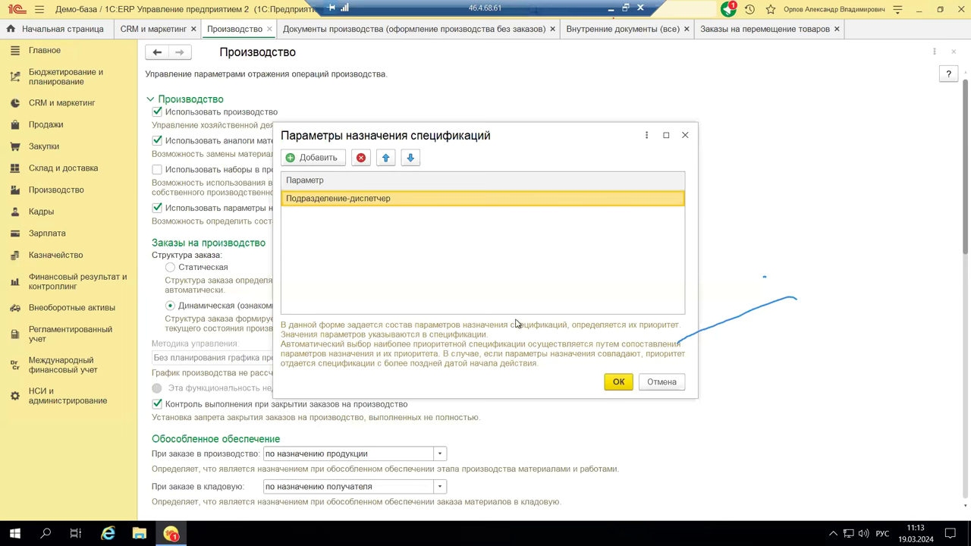
pyautogui.click(685, 137)
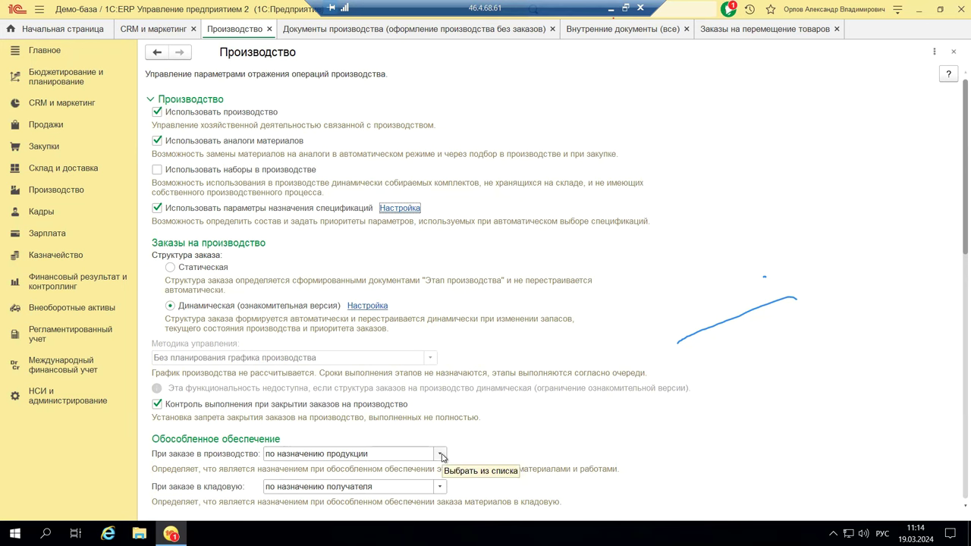
# Step: Review the Обособленное обеспечение options available for production orders and for storeroom orders
pyautogui.scroll(-2, 443, 457)
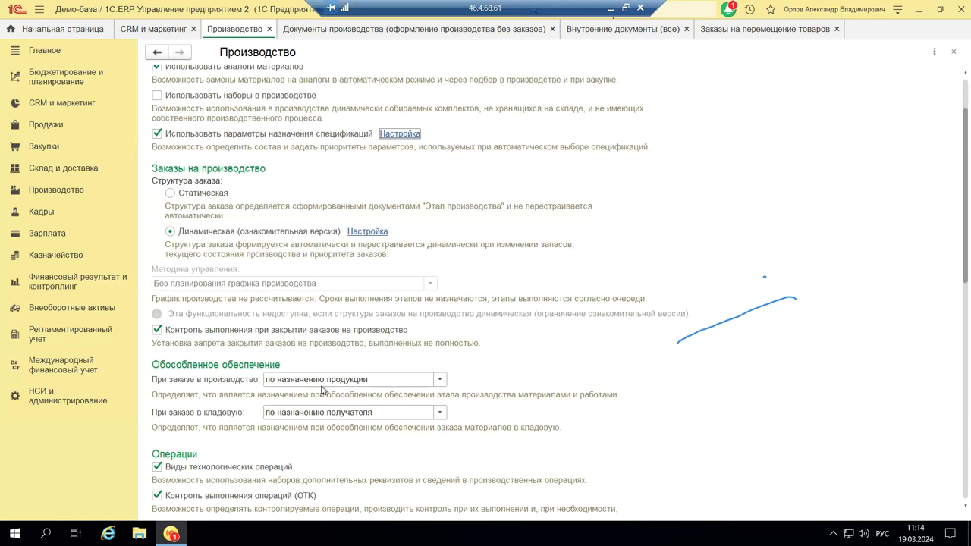
pyautogui.click(440, 380)
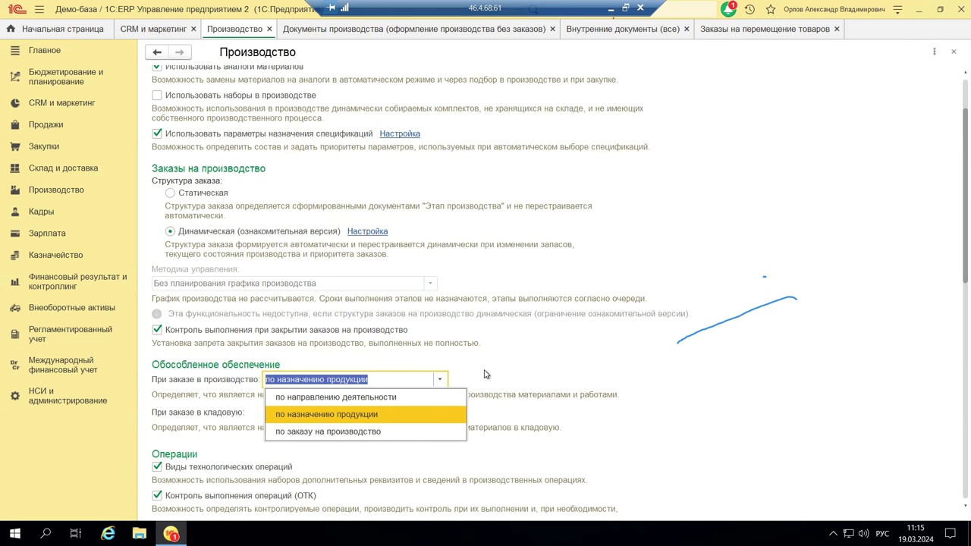
pyautogui.click(641, 413)
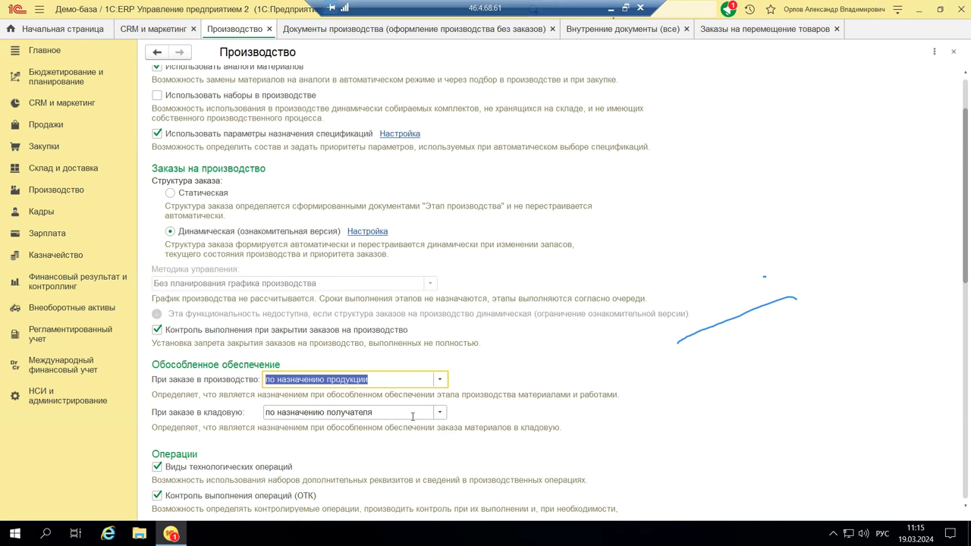
pyautogui.click(441, 414)
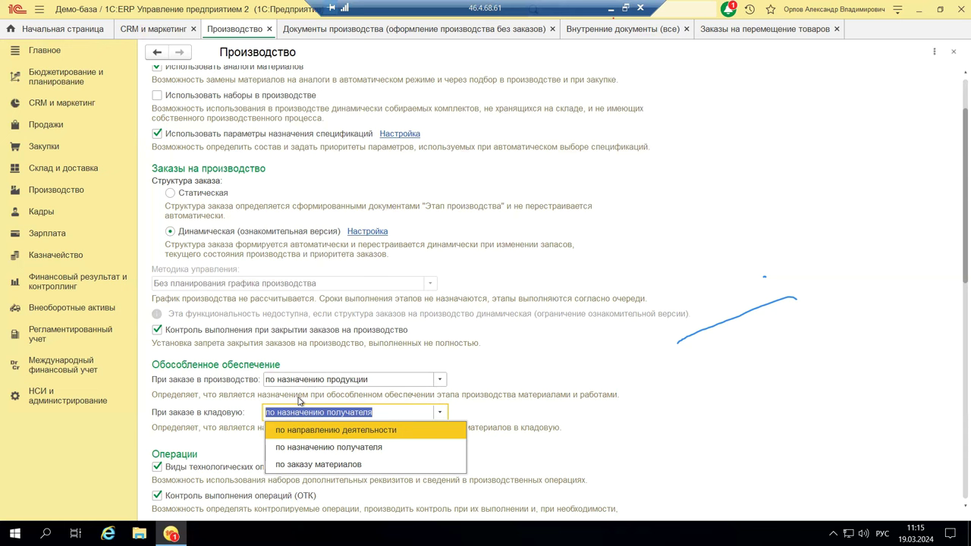
pyautogui.click(500, 412)
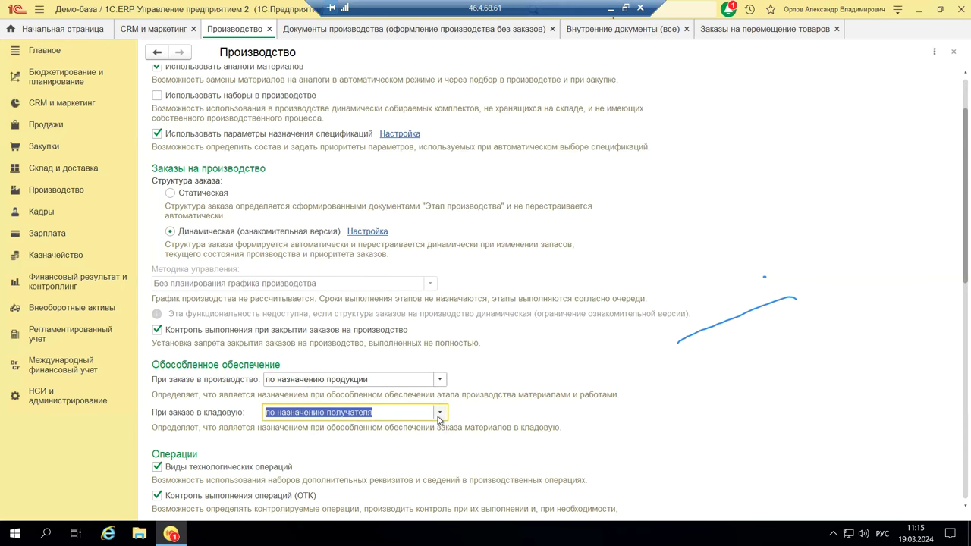
# Step: Try to disable Производство на стороне (версия 2.5) under Переработка на стороне, declining to continue editing
pyautogui.scroll(-3, 438, 416)
pyautogui.scroll(-6, 434, 427)
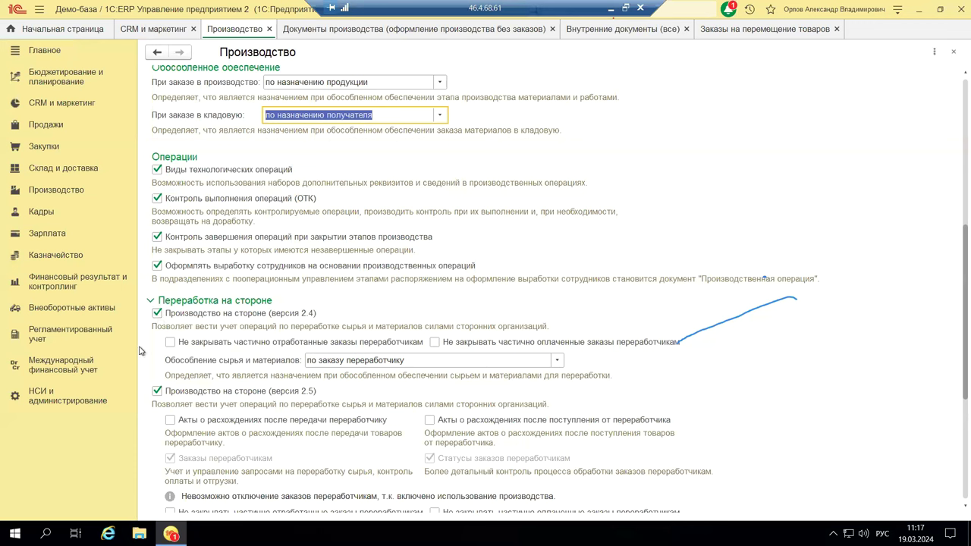
pyautogui.click(157, 393)
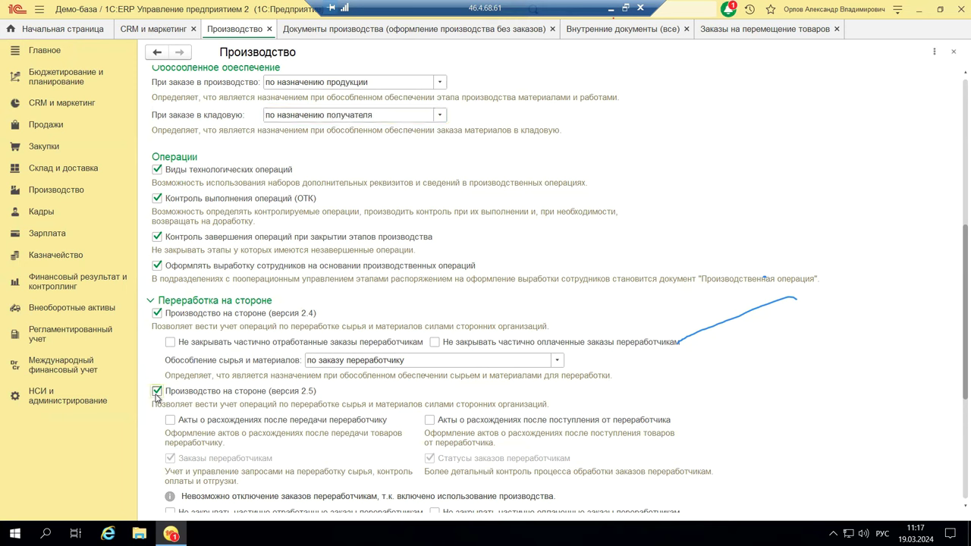
pyautogui.click(157, 393)
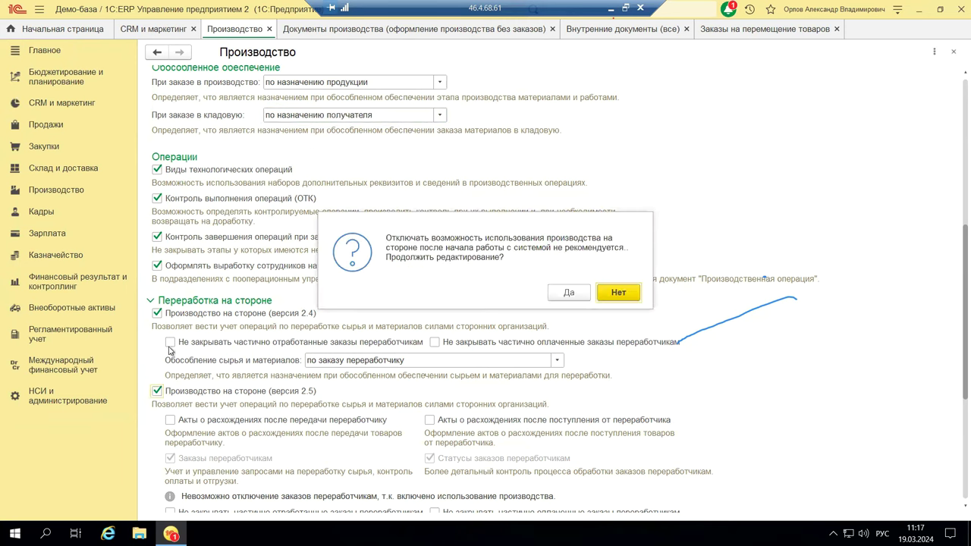
pyautogui.click(628, 294)
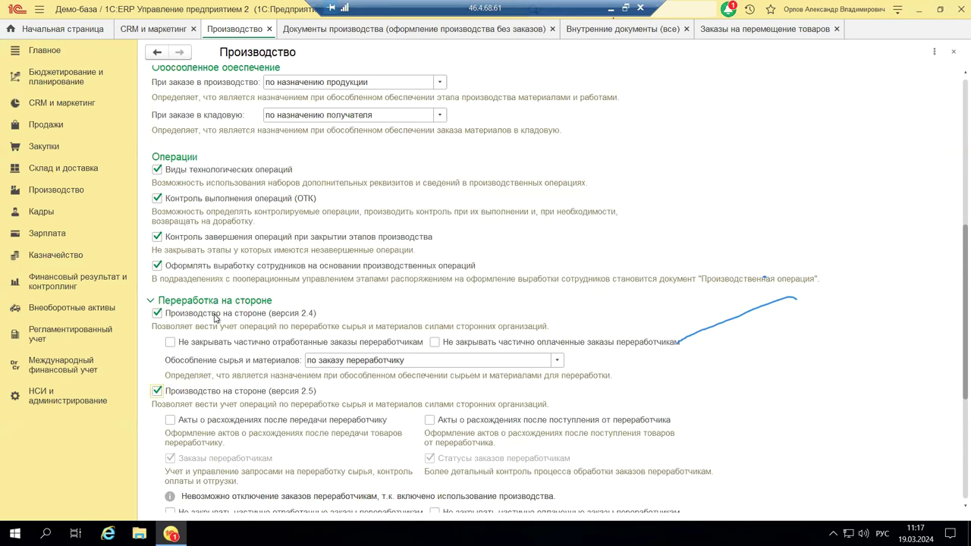
pyautogui.click(158, 393)
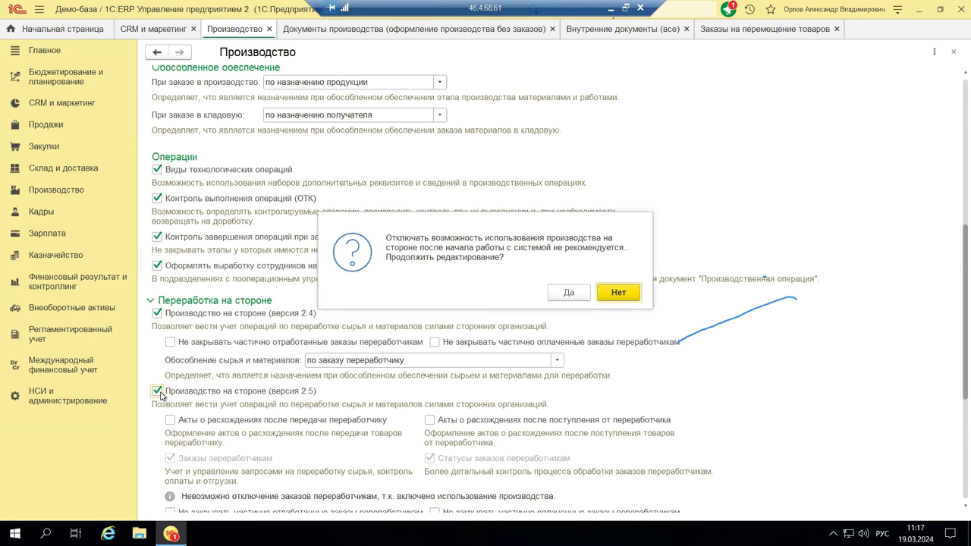
pyautogui.click(606, 298)
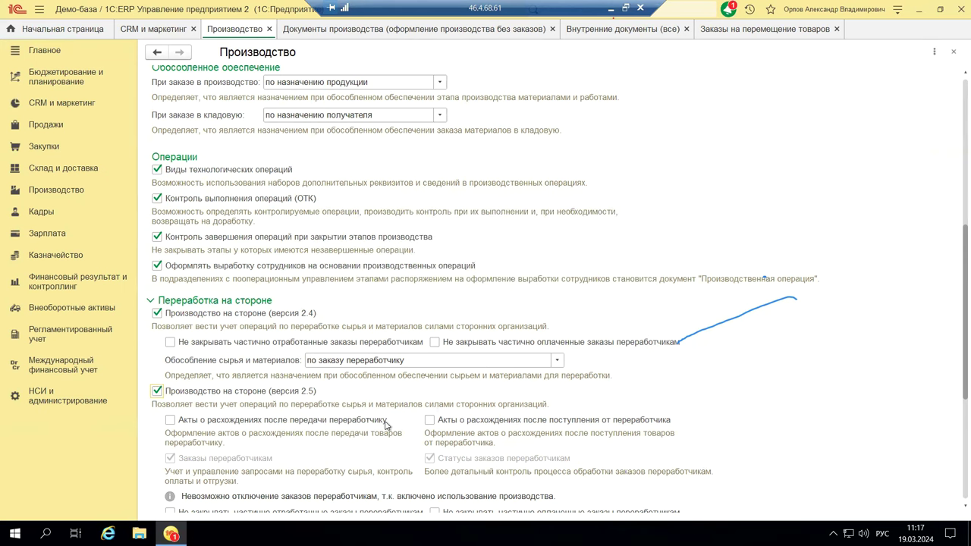
# Step: Examine the warehouse material separation setting and the price types available for planned prices of products and waste
pyautogui.scroll(-4, 364, 429)
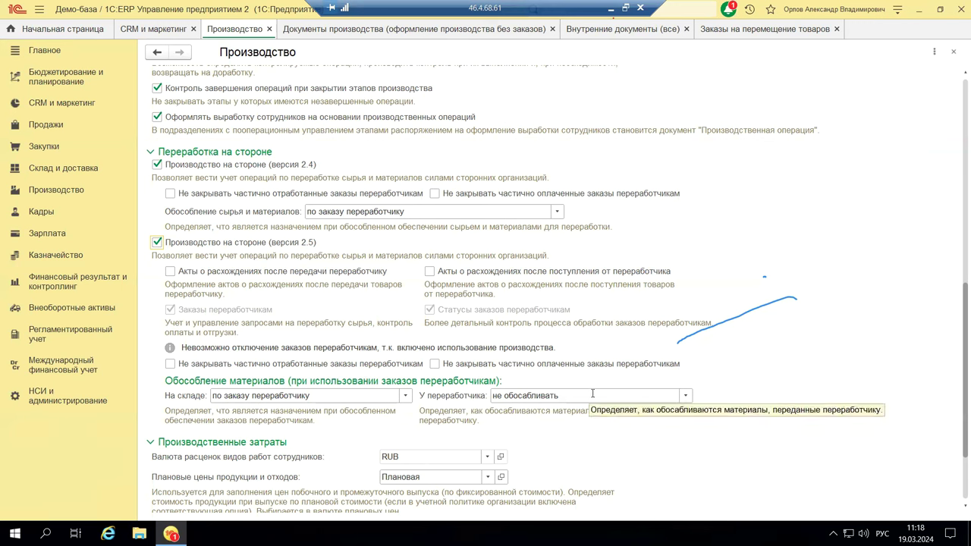
pyautogui.click(406, 398)
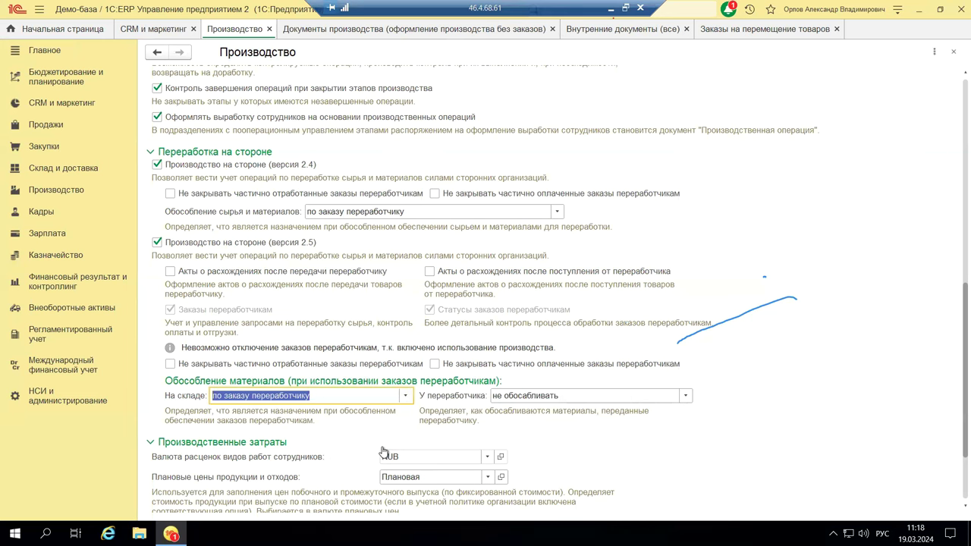
pyautogui.scroll(-3, 383, 450)
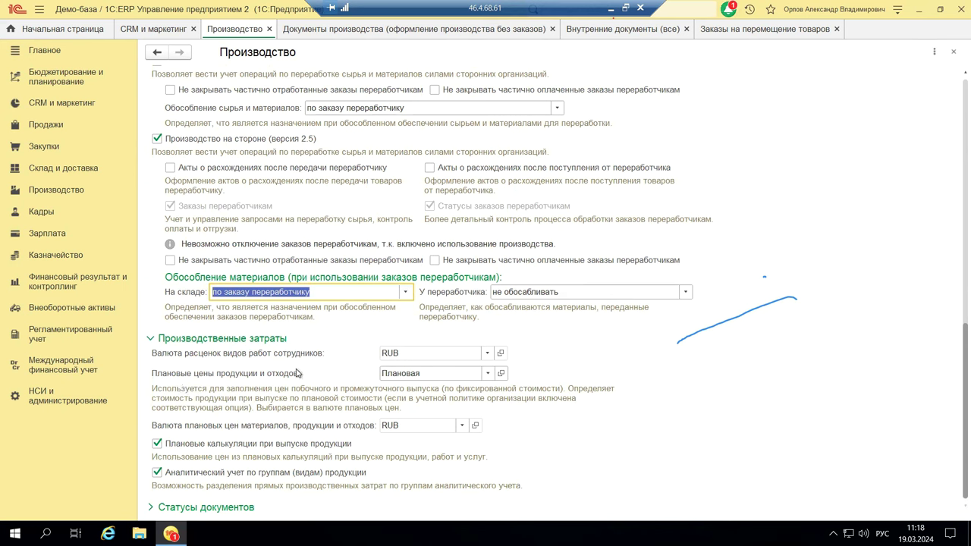
pyautogui.click(489, 373)
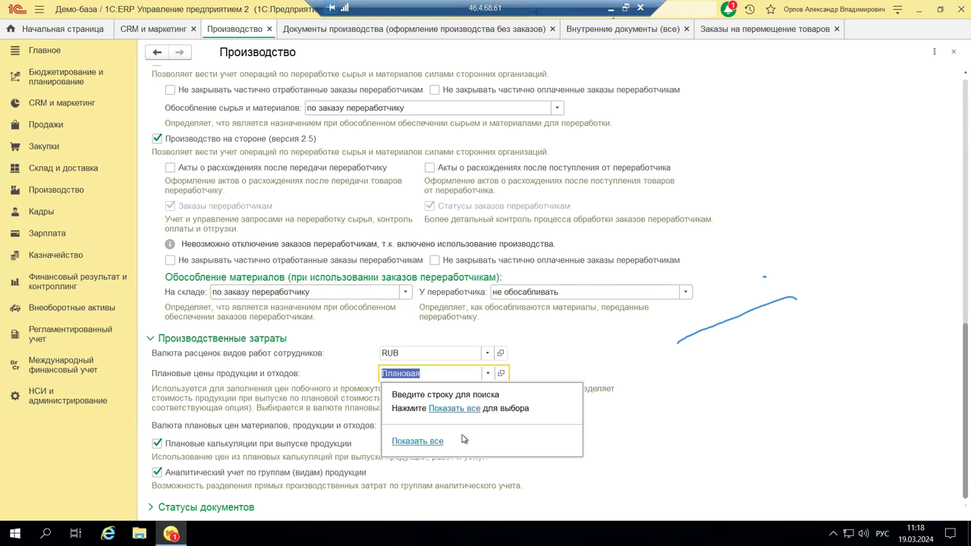
pyautogui.click(454, 408)
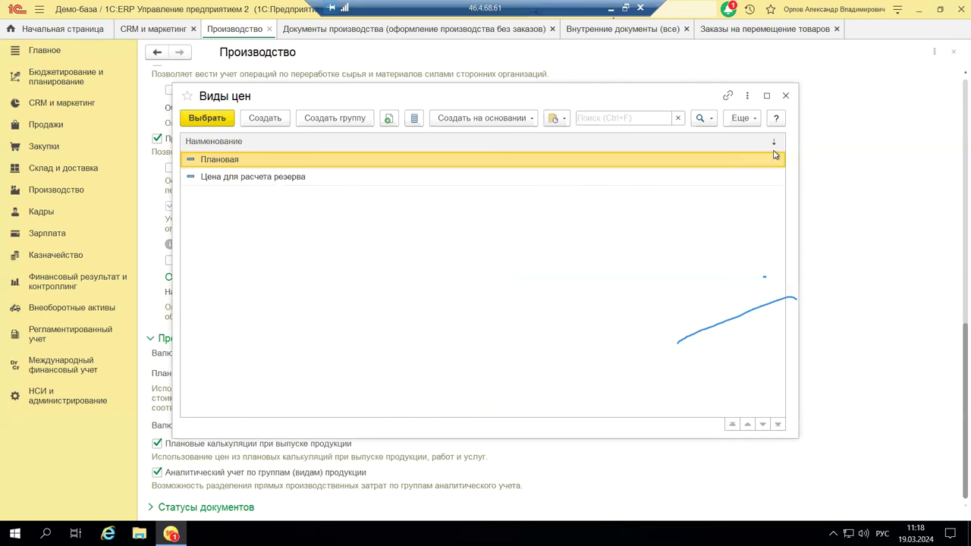
pyautogui.click(786, 97)
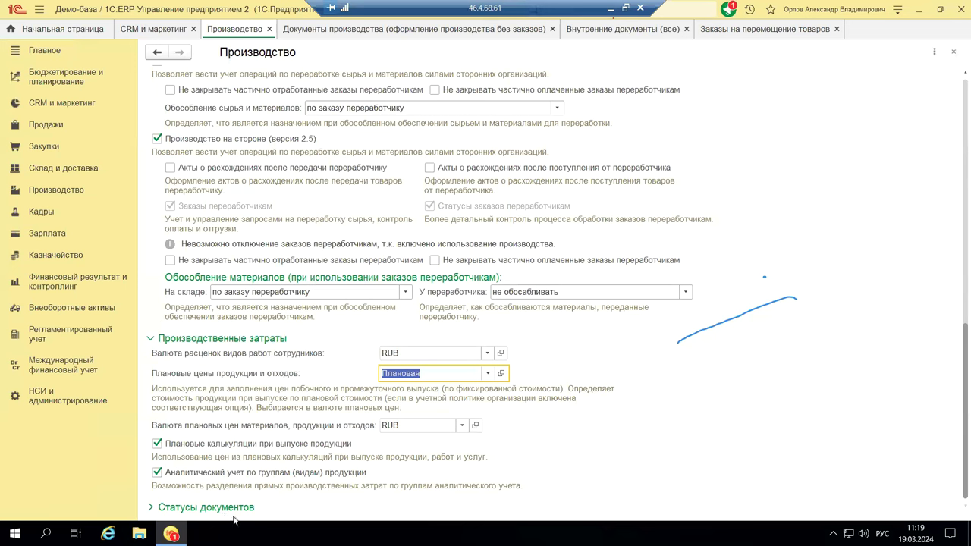
# Step: Expand the Статусы документов group and review its status settings
pyautogui.click(239, 509)
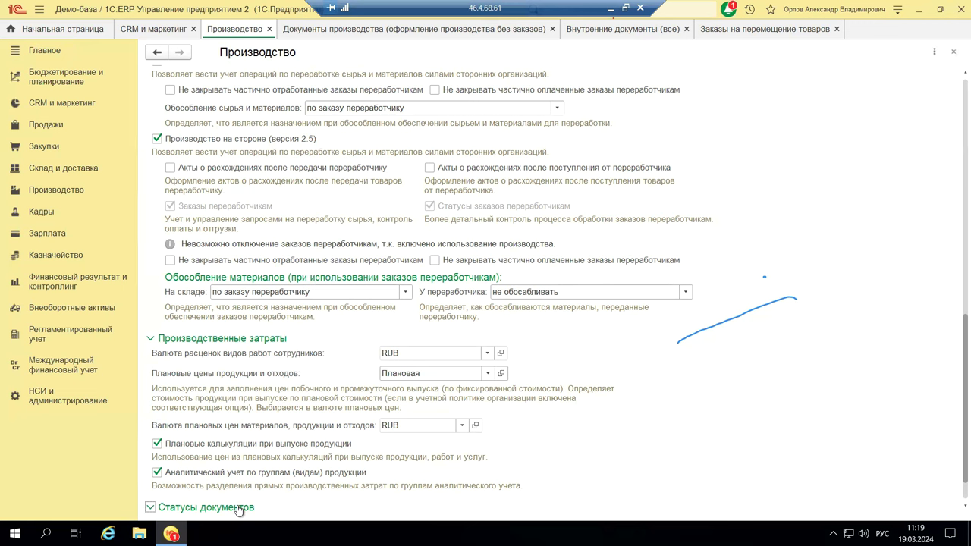
pyautogui.click(238, 509)
pyautogui.scroll(1, 251, 495)
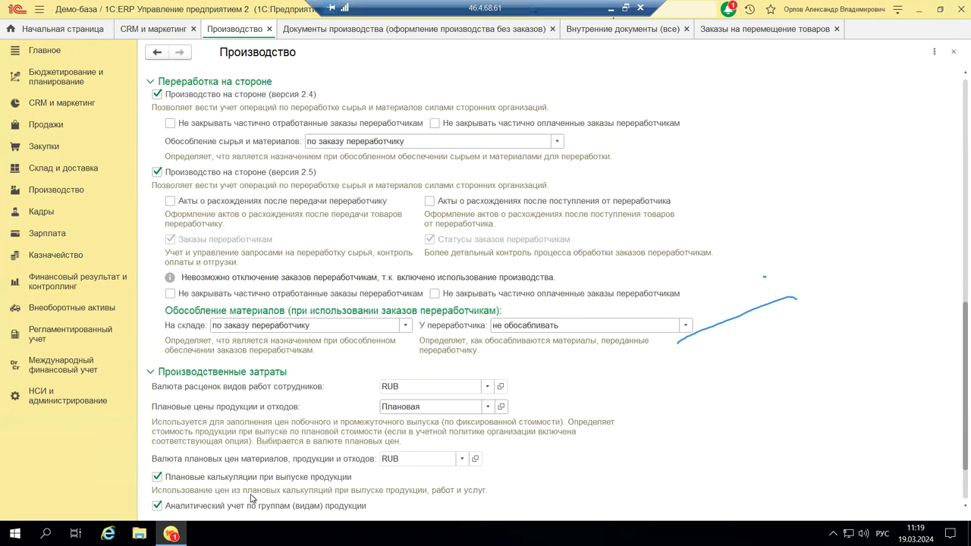
pyautogui.scroll(-1, 252, 498)
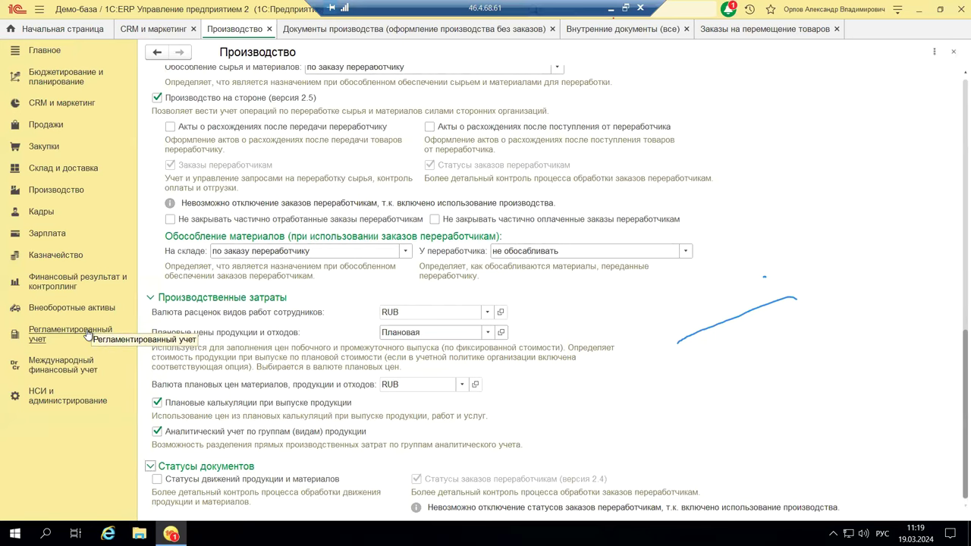
# Step: Open the Производственные подразделения directory from the production settings and directories, and expand Производственное направление
pyautogui.click(85, 409)
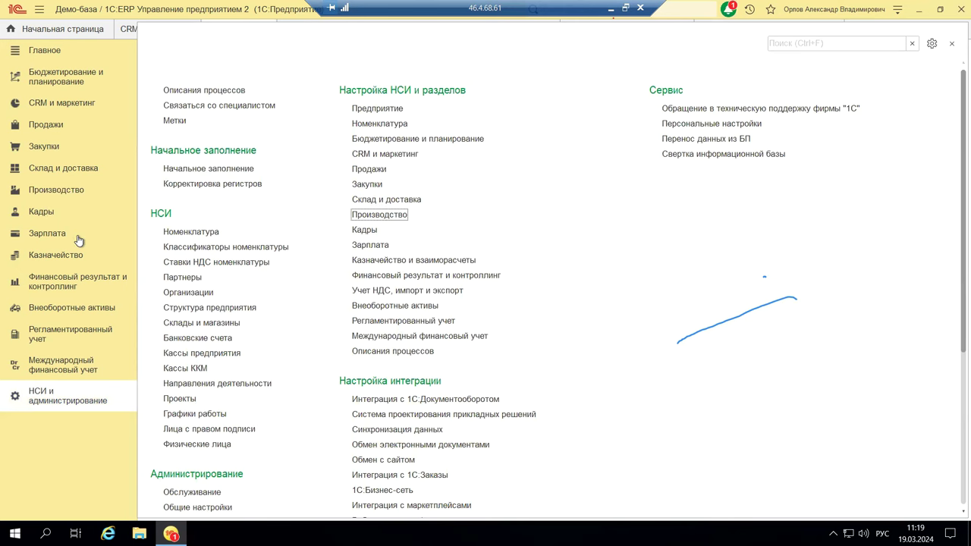
pyautogui.click(43, 193)
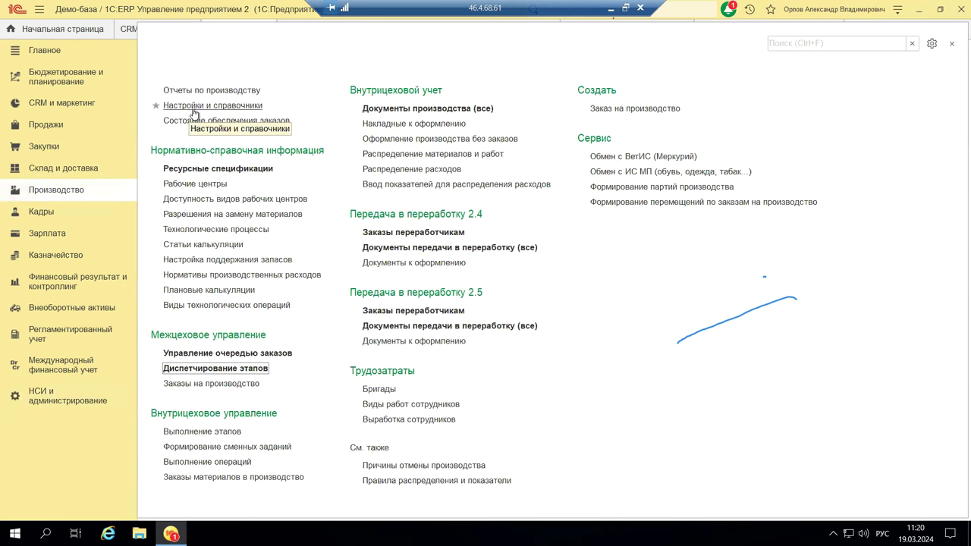
pyautogui.click(230, 108)
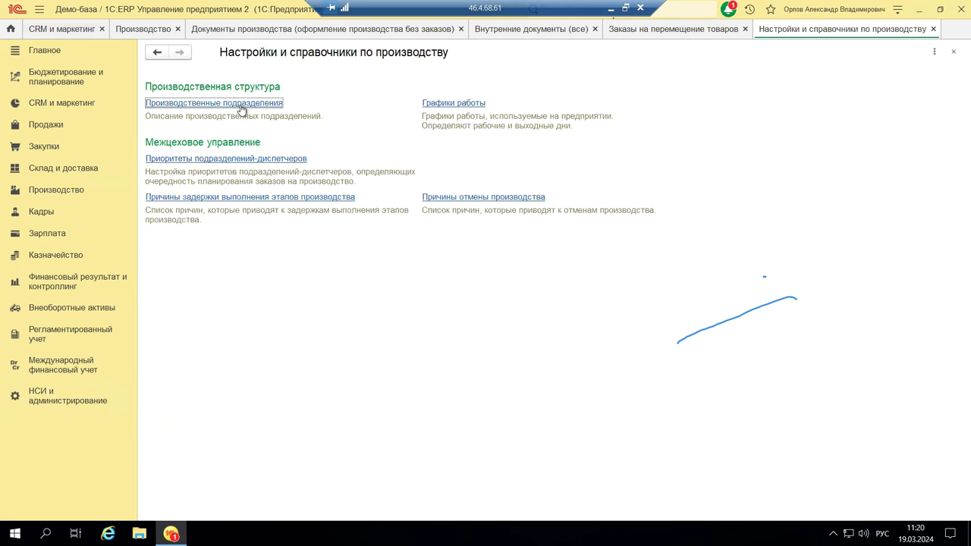
pyautogui.click(194, 108)
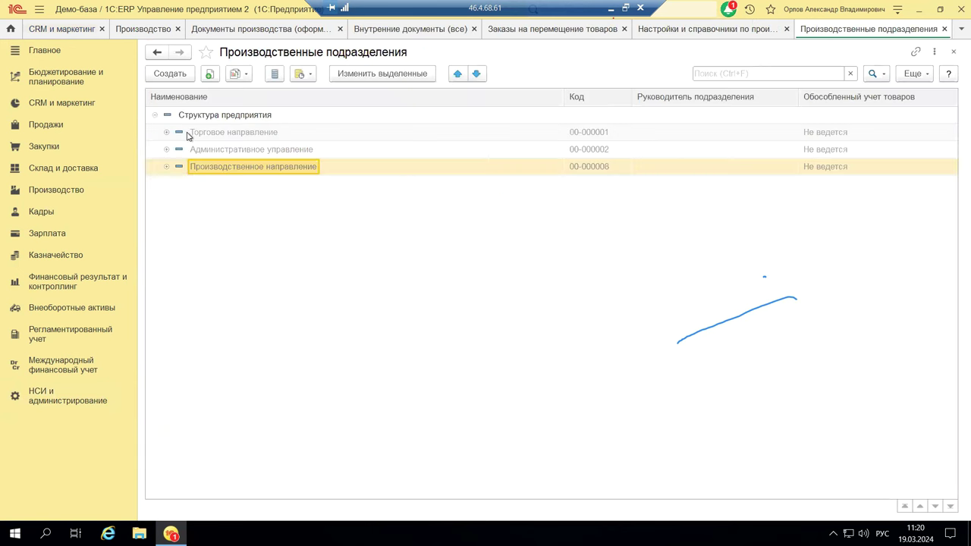
pyautogui.click(164, 166)
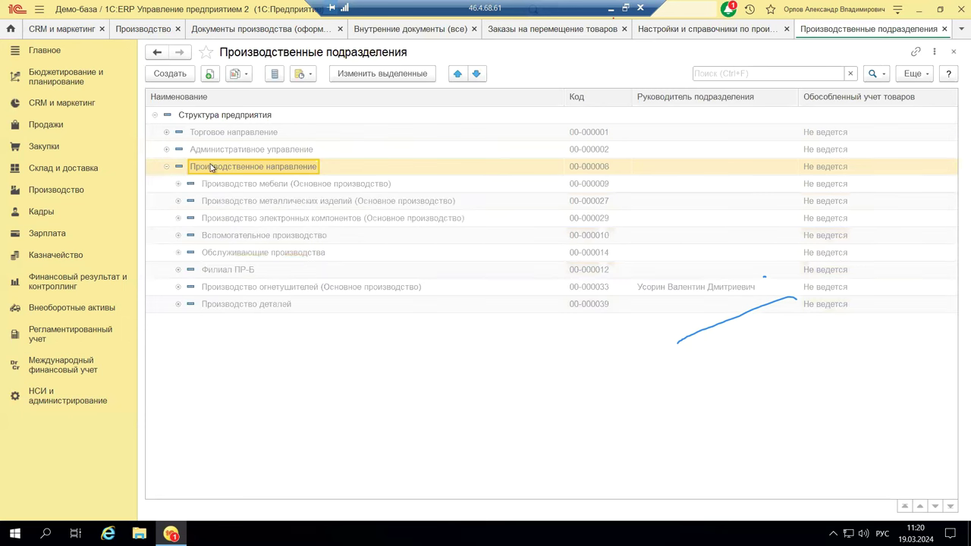
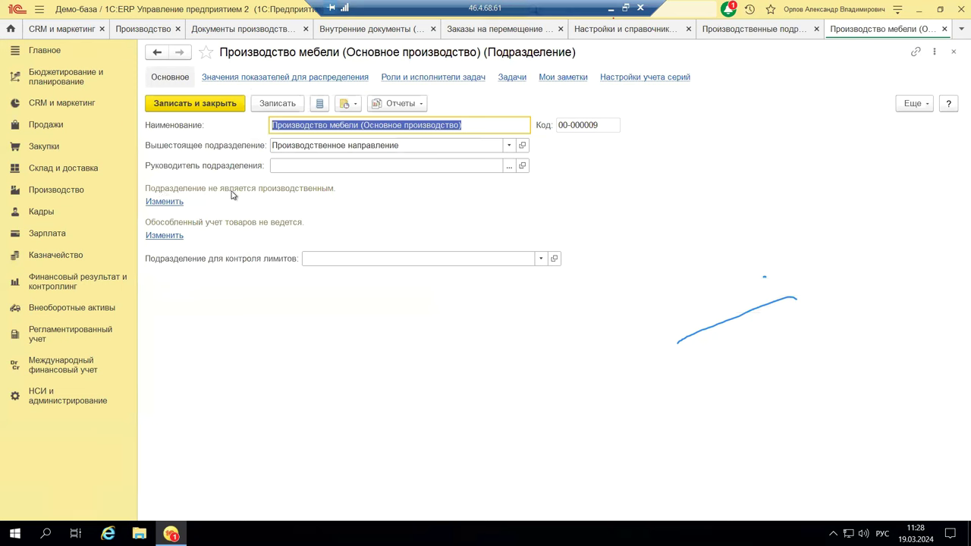
# Step: Review the production parameters and the Обособленный учет товаров options of the Производство мебели (Основное производство) department, leaving both unchanged
pyautogui.click(173, 203)
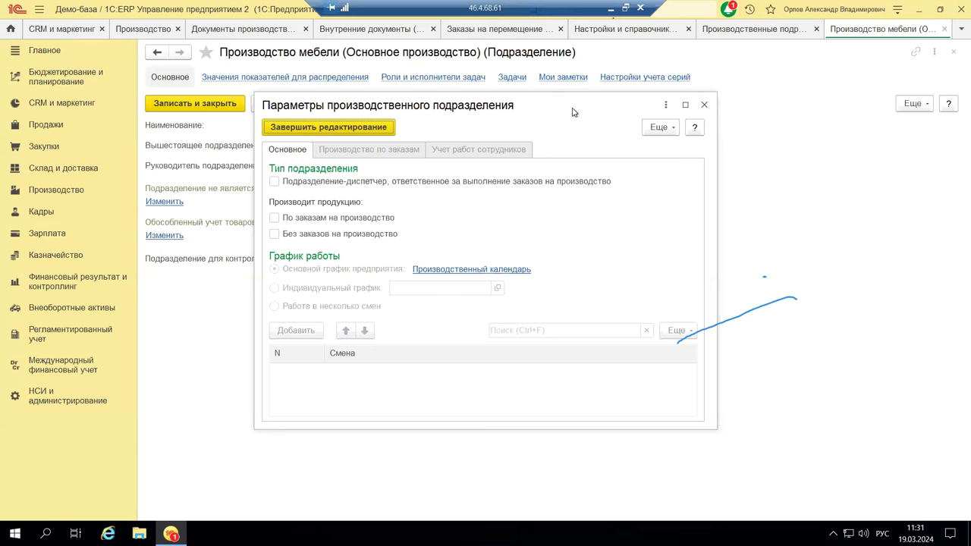
pyautogui.click(705, 105)
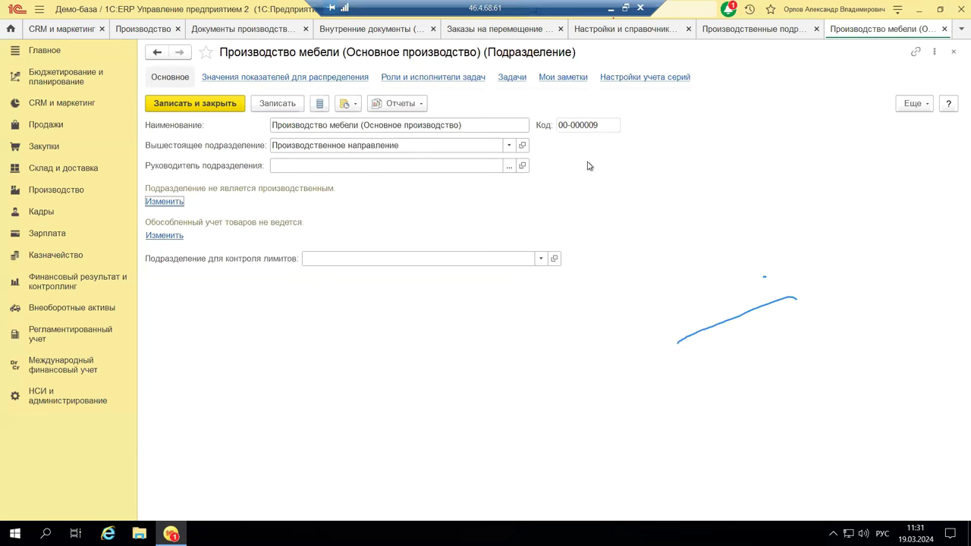
pyautogui.click(166, 237)
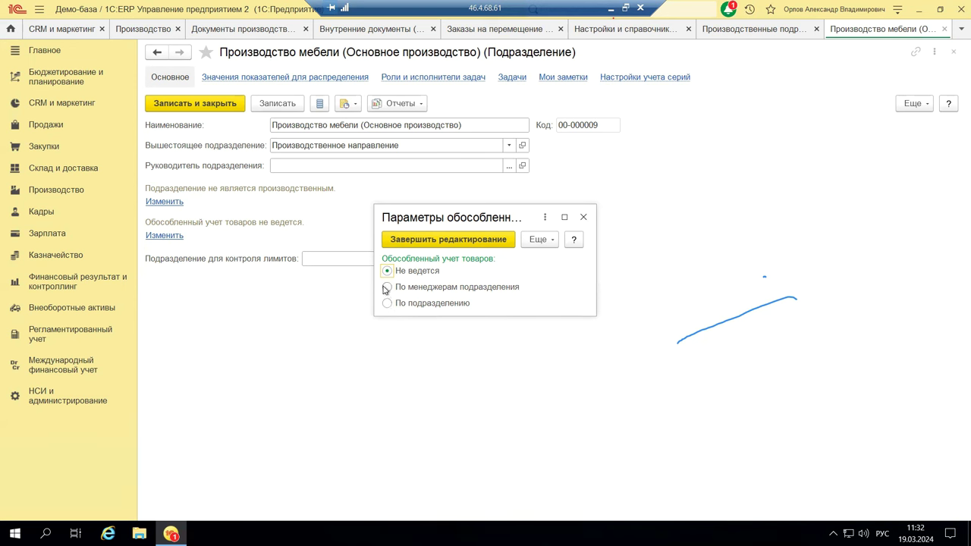
pyautogui.click(287, 262)
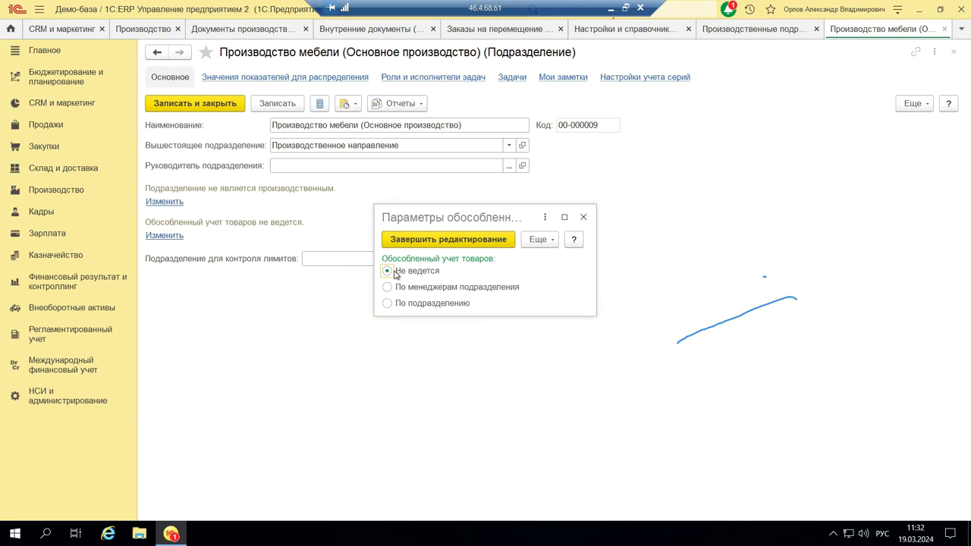
pyautogui.click(583, 218)
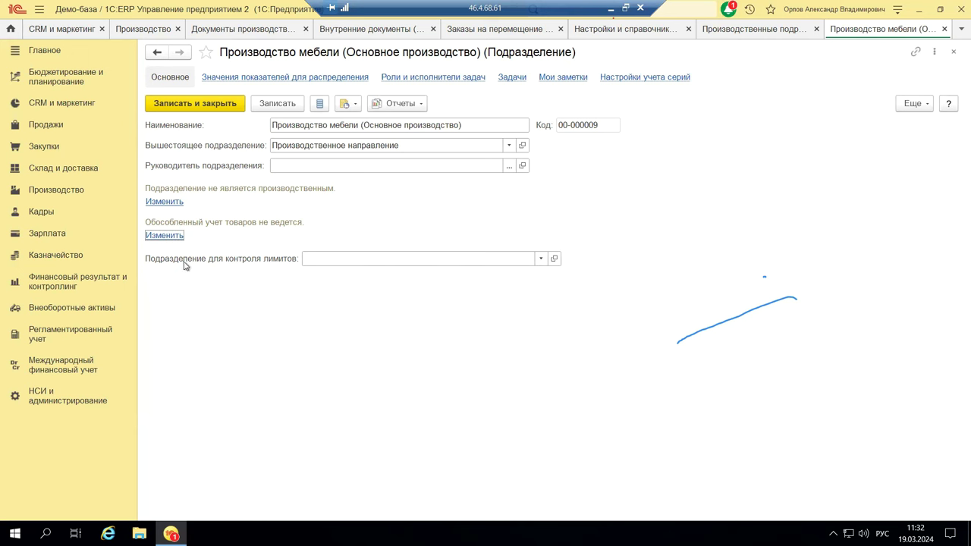
# Step: Browse Административное управление for a limit-control department without choosing one, and save and close the furniture production department along with its list
pyautogui.click(542, 259)
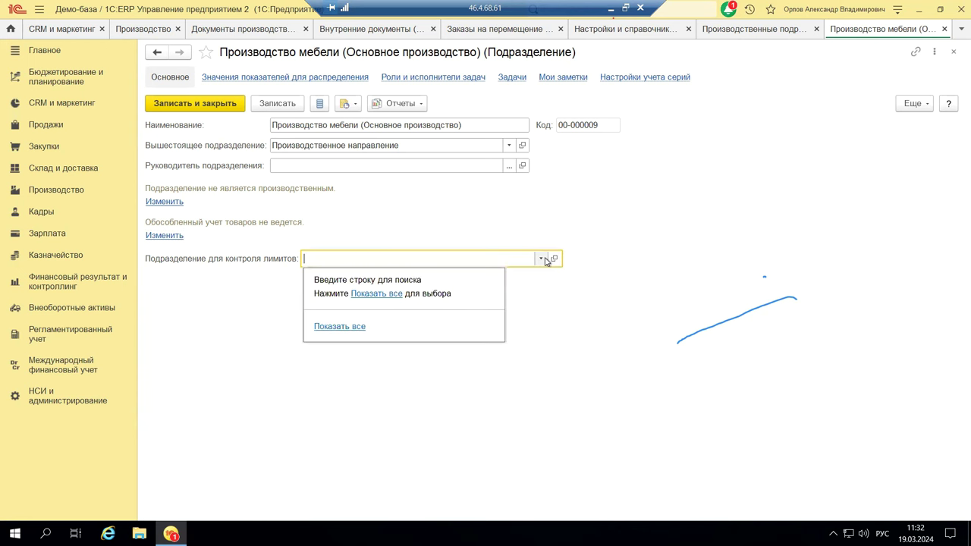
pyautogui.click(393, 295)
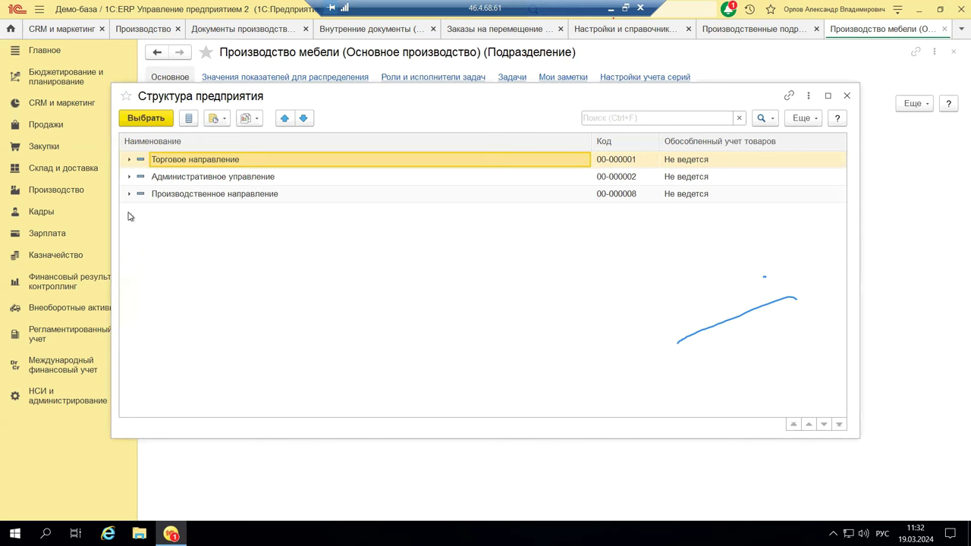
pyautogui.click(129, 177)
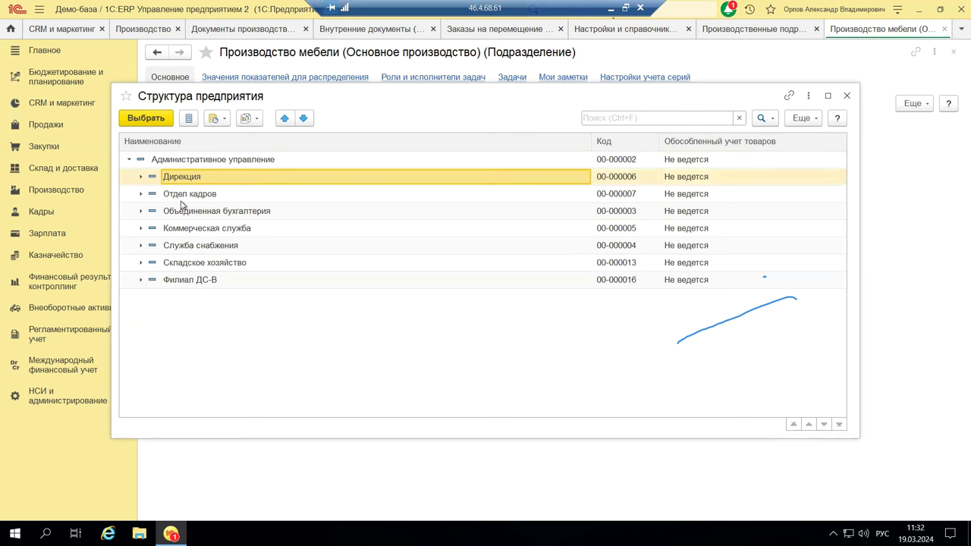
pyautogui.click(140, 213)
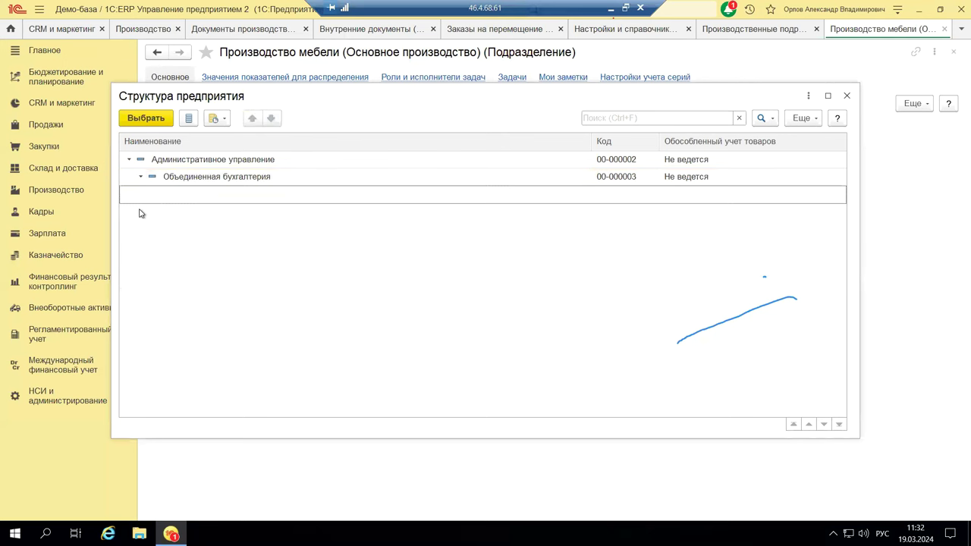
pyautogui.click(847, 96)
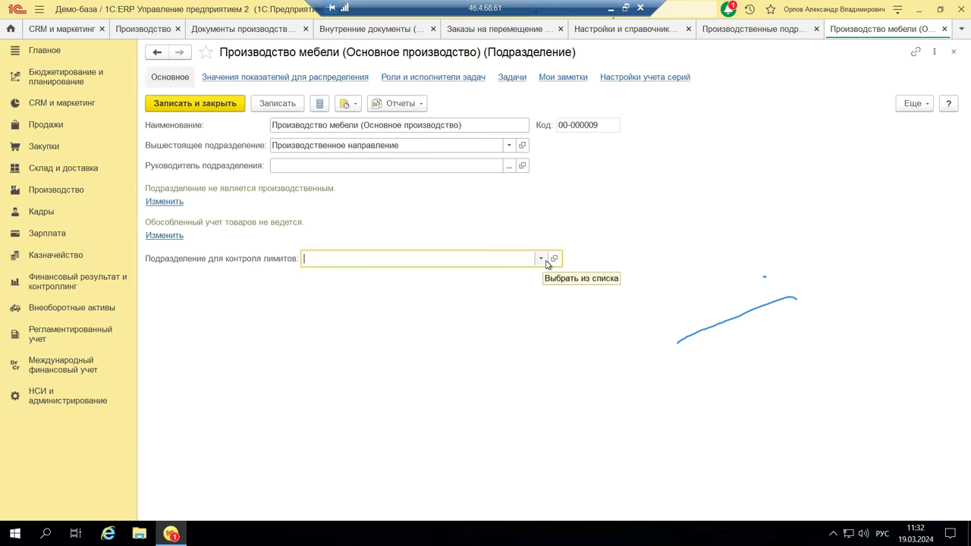
pyautogui.click(225, 105)
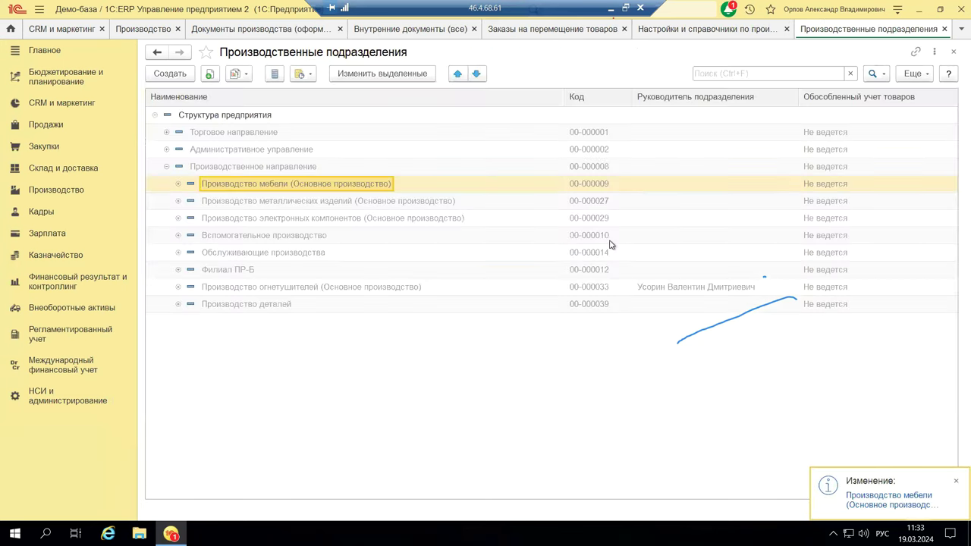
pyautogui.click(953, 52)
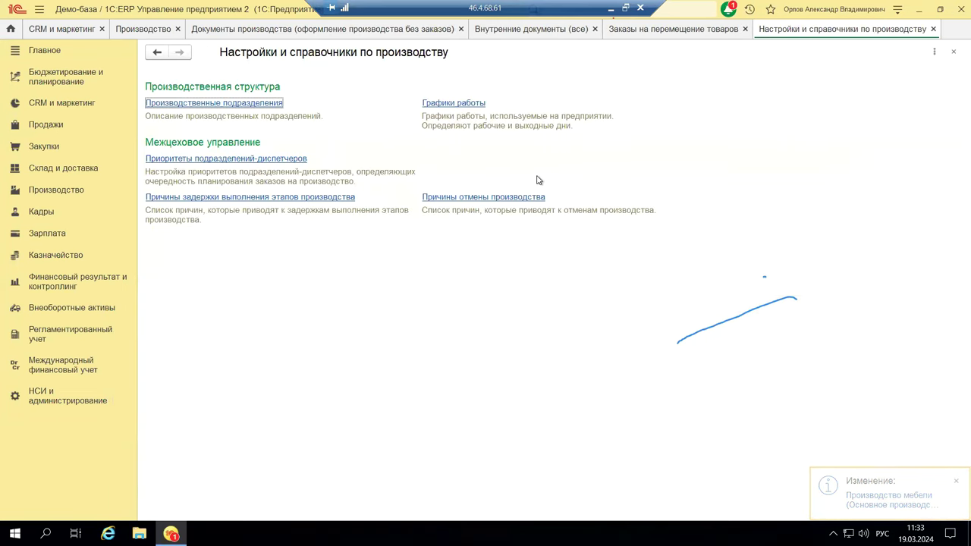
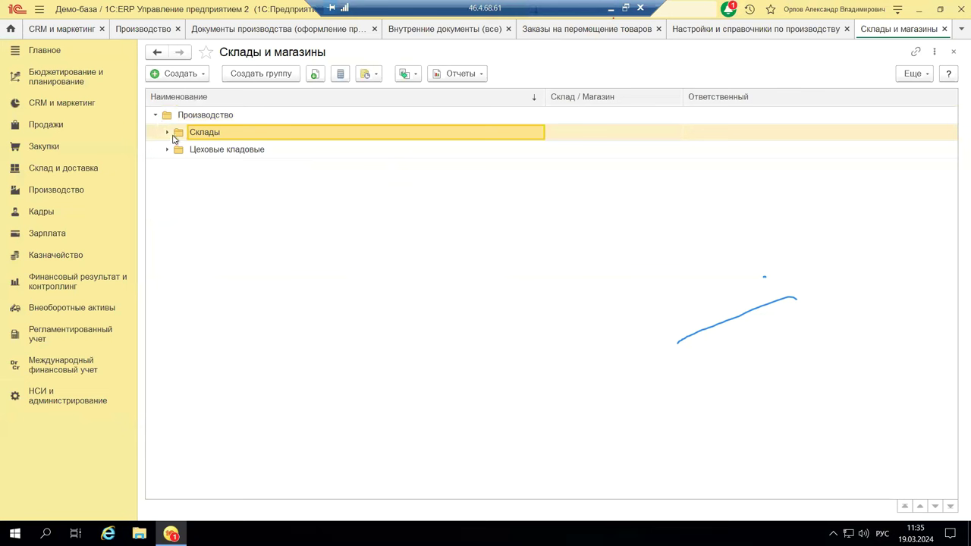
# Step: Browse the warehouses in the Склады group and the workshop storerooms in the Цеховые кладовые group
pyautogui.click(167, 132)
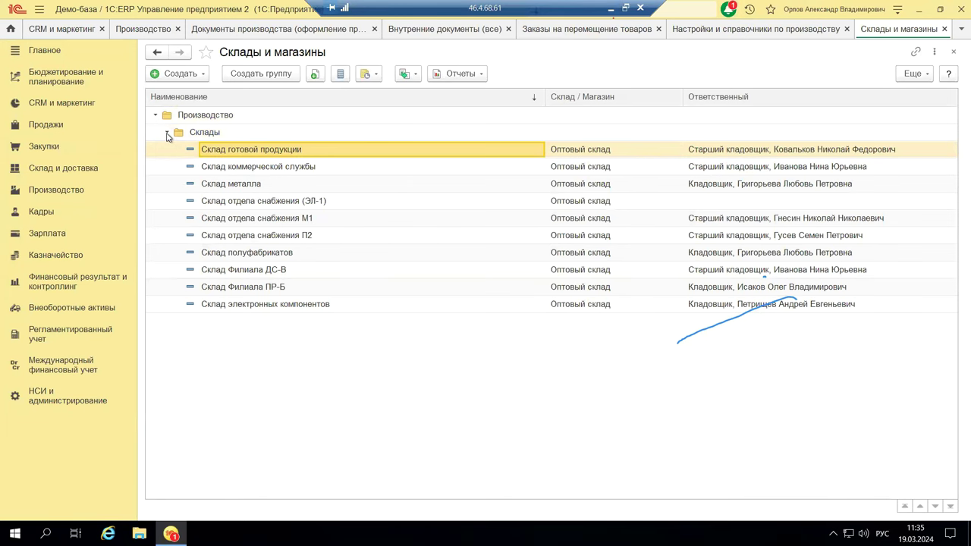
pyautogui.click(167, 135)
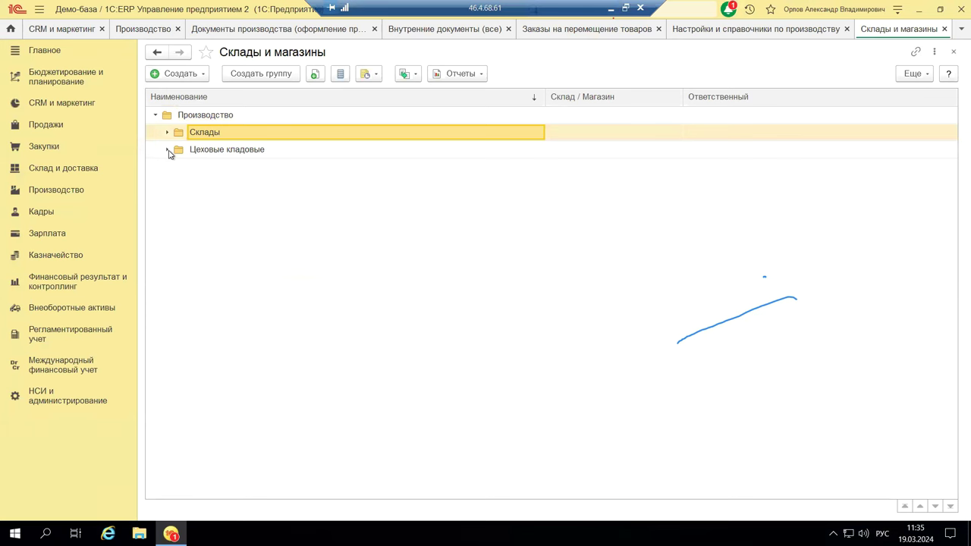
pyautogui.click(167, 149)
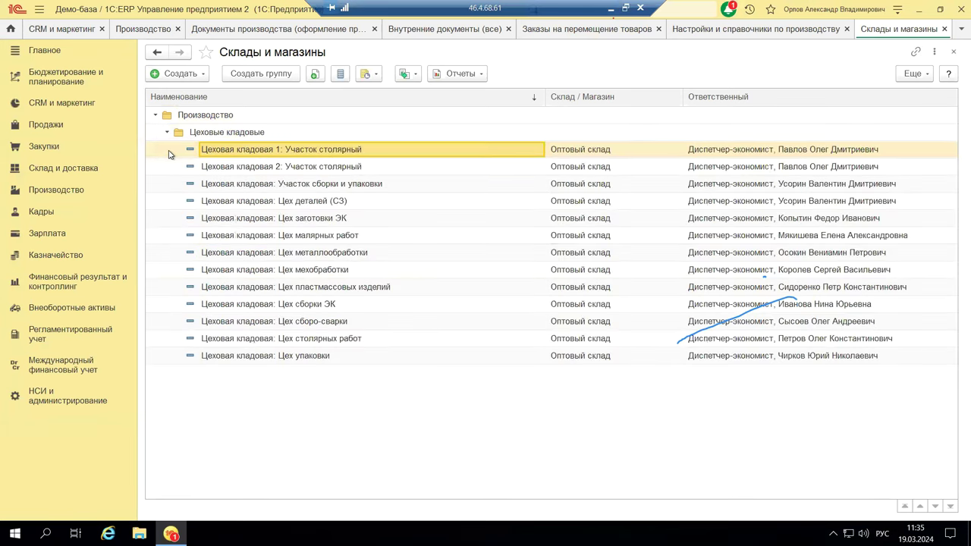
# Step: Open Цеховая кладовая 1: Участок столярный and review its main settings, including the workshop link, price types and stock control
pyautogui.click(237, 148)
pyautogui.doubleClick(238, 149)
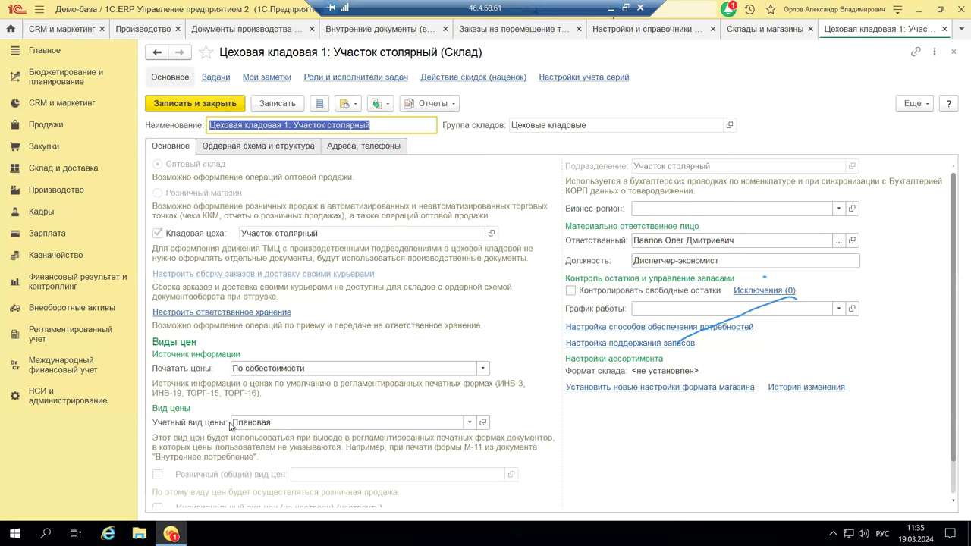
pyautogui.moveTo(273, 424)
pyautogui.scroll(-1, 437, 346)
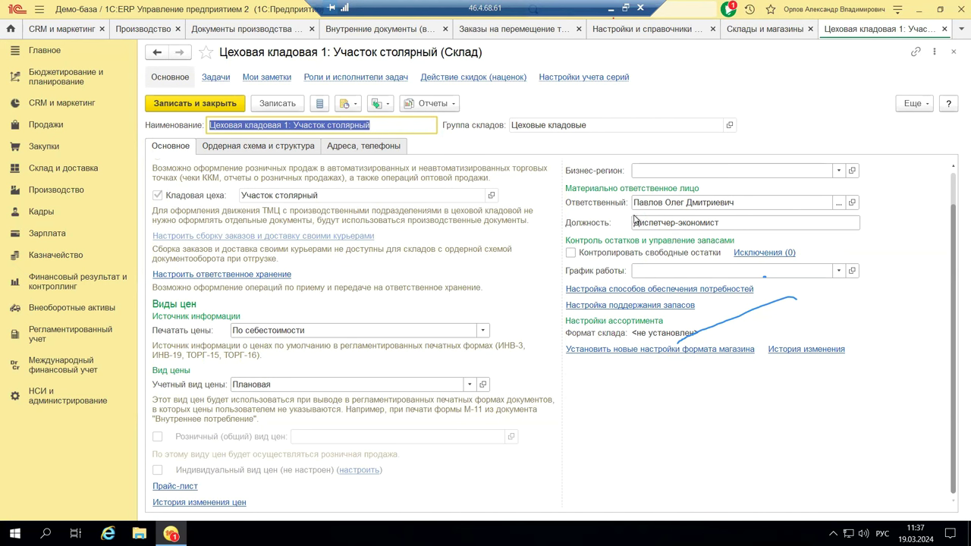
# Step: Review the storeroom's order scheme, structure and address settings, and close its card without changes
pyautogui.click(229, 146)
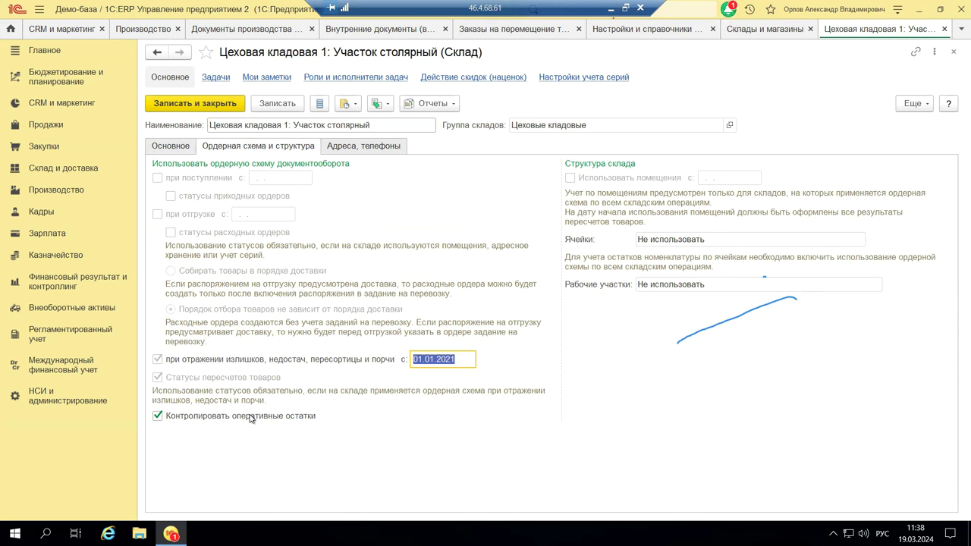
pyautogui.moveTo(214, 420)
pyautogui.moveTo(239, 361)
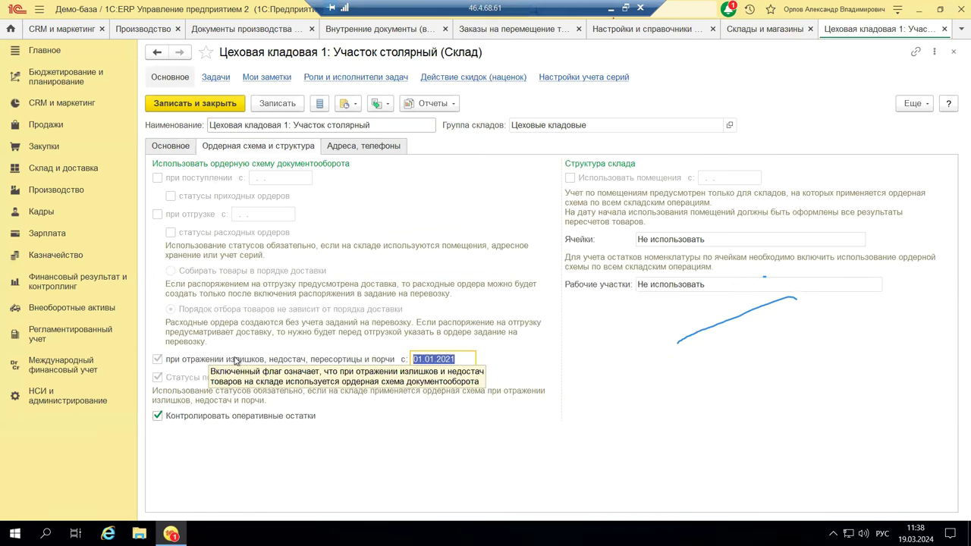
pyautogui.moveTo(417, 360)
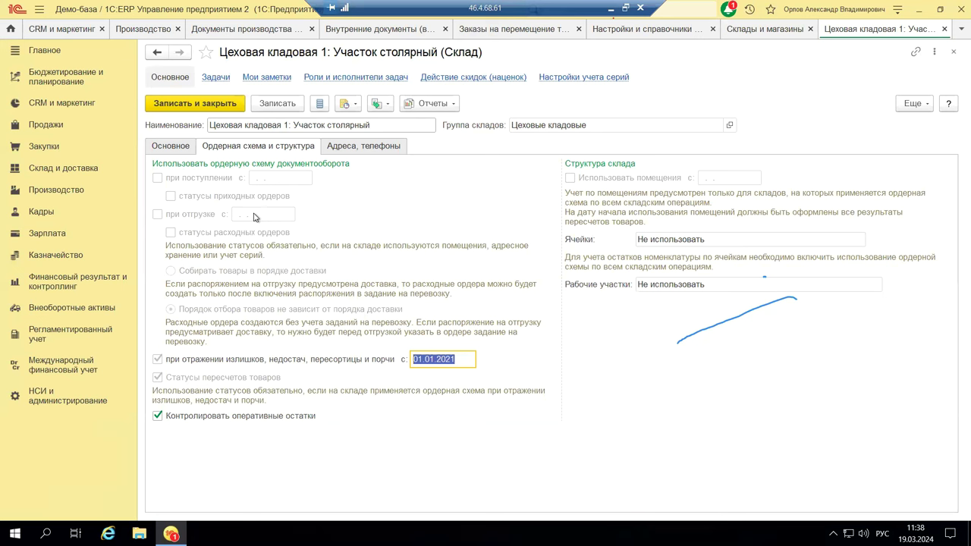
pyautogui.click(330, 148)
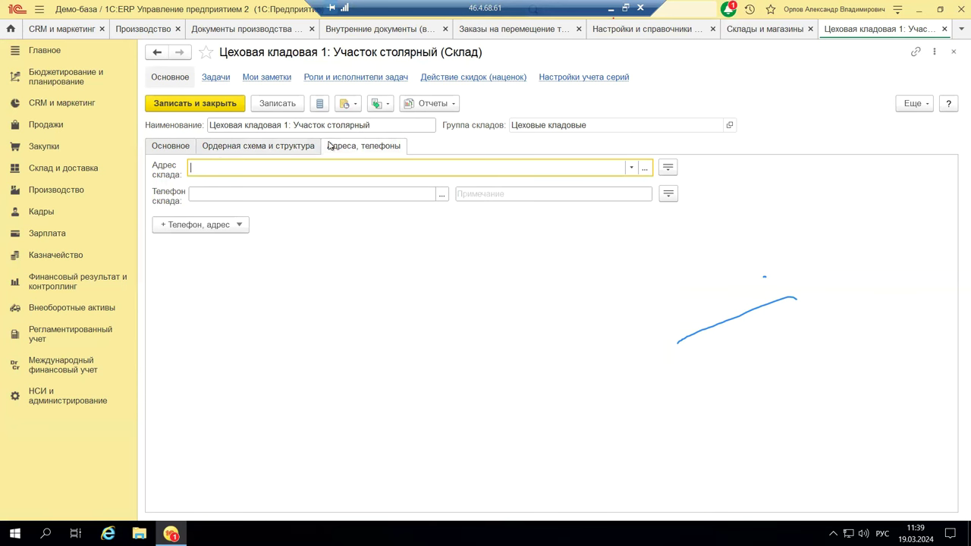
pyautogui.click(955, 52)
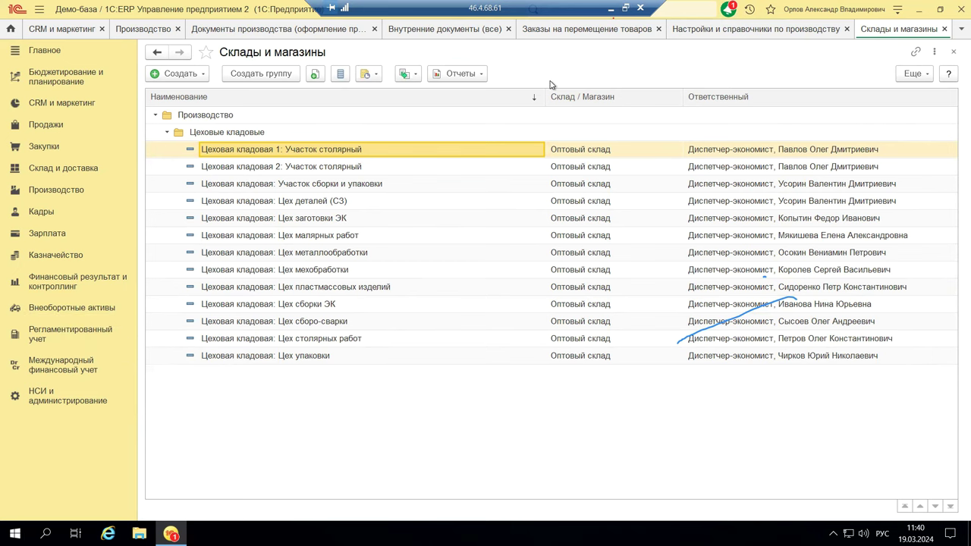
# Step: Switch to the PowerPoint presentation and show the slide Этап четвертый. Отражение нормативной информации
pyautogui.click(612, 10)
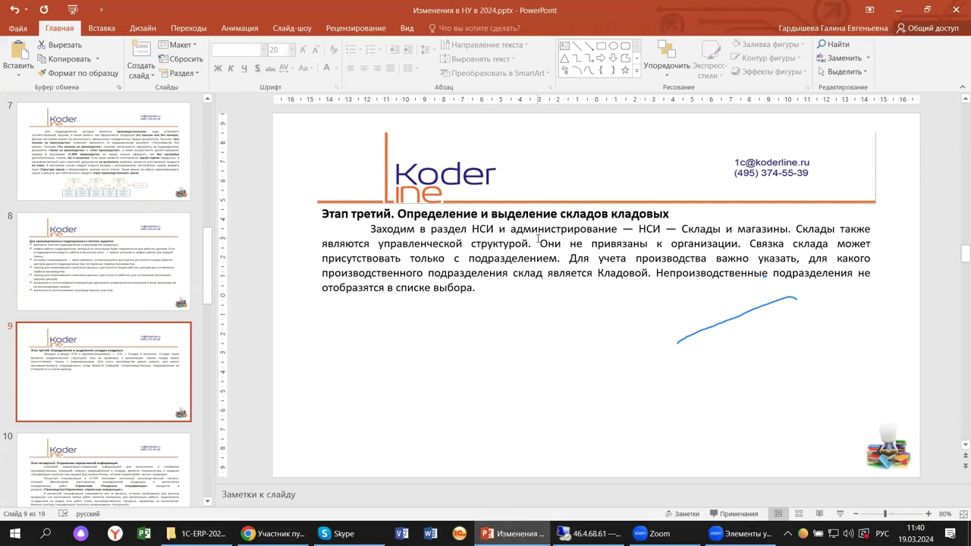
pyautogui.scroll(-2, 536, 244)
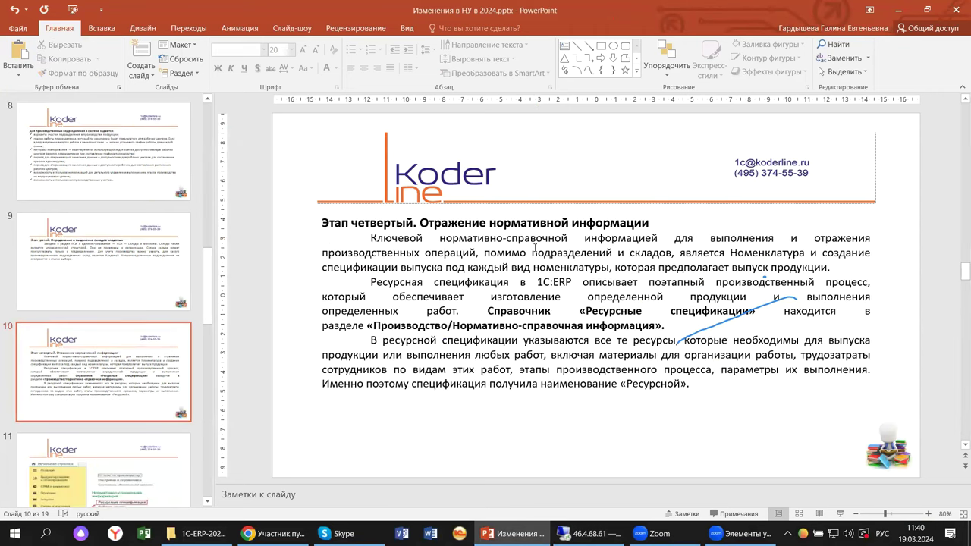
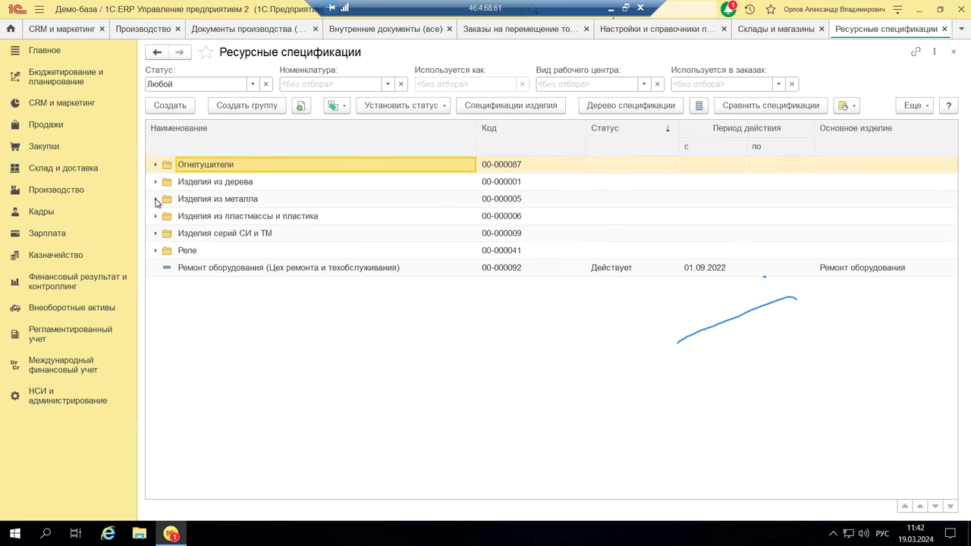
# Step: Back in 1C:ERP, open the resource specification Лестница винтовая Spiral Staircase II каркас from the Изделия из металла group
pyautogui.click(156, 200)
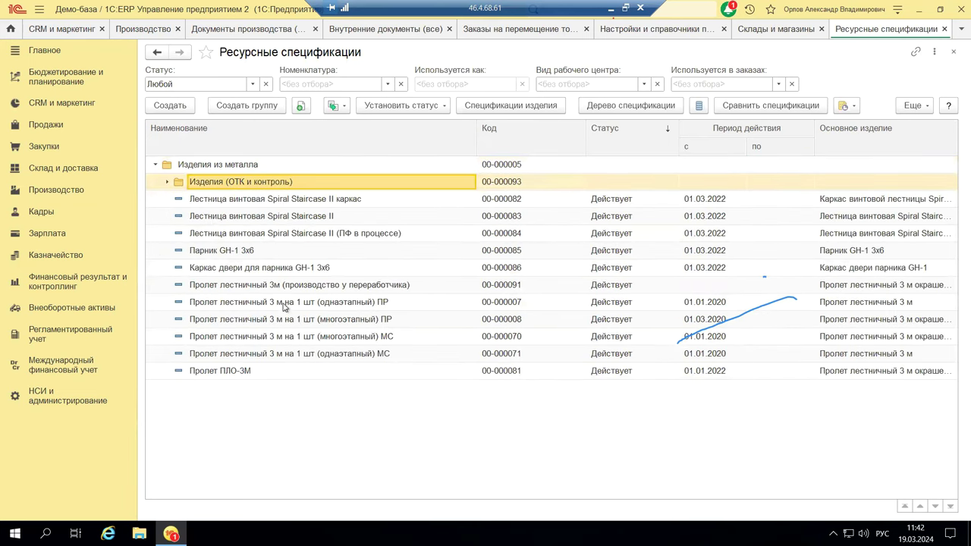
pyautogui.click(236, 198)
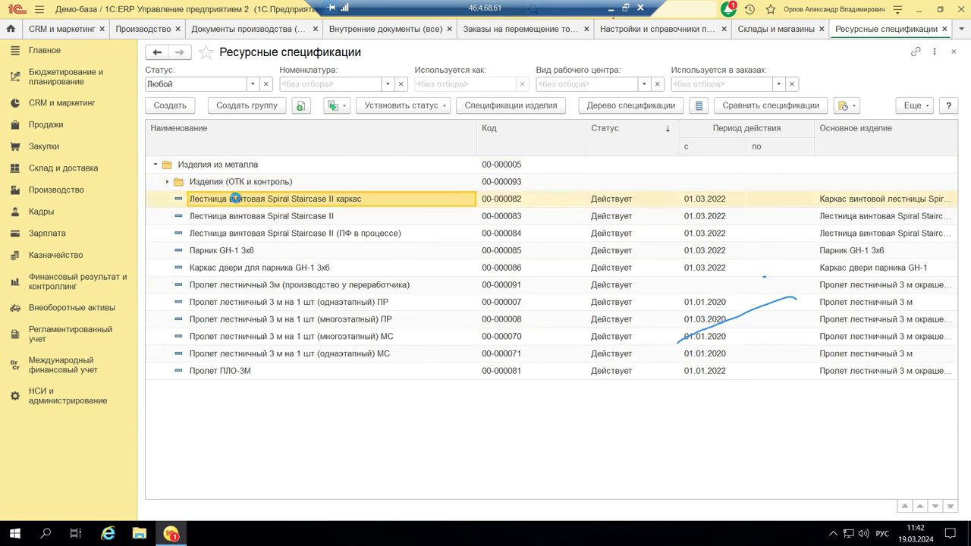
pyautogui.doubleClick(235, 198)
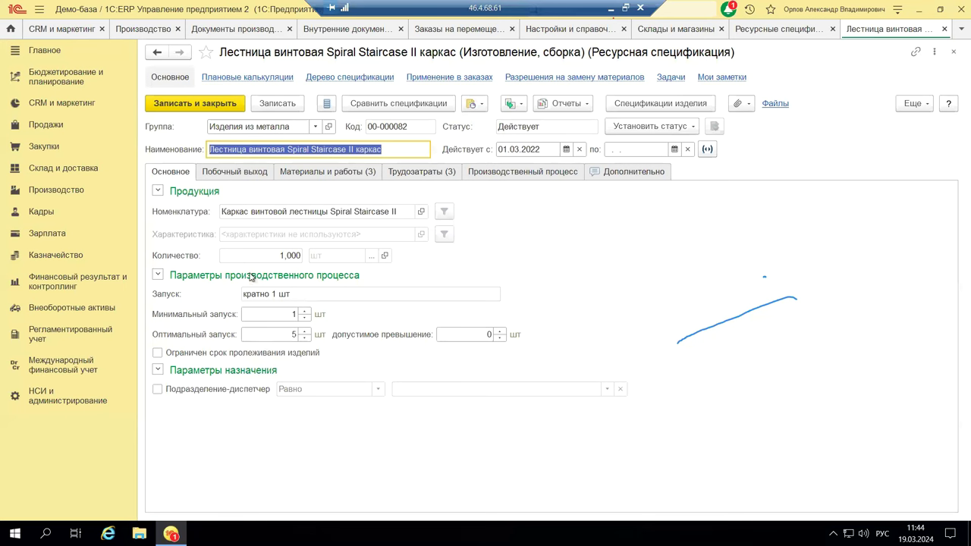
# Step: Review the specification's by-product output, materials and works, and labour costs, including the formula calculation settings, without changing anything
pyautogui.click(242, 175)
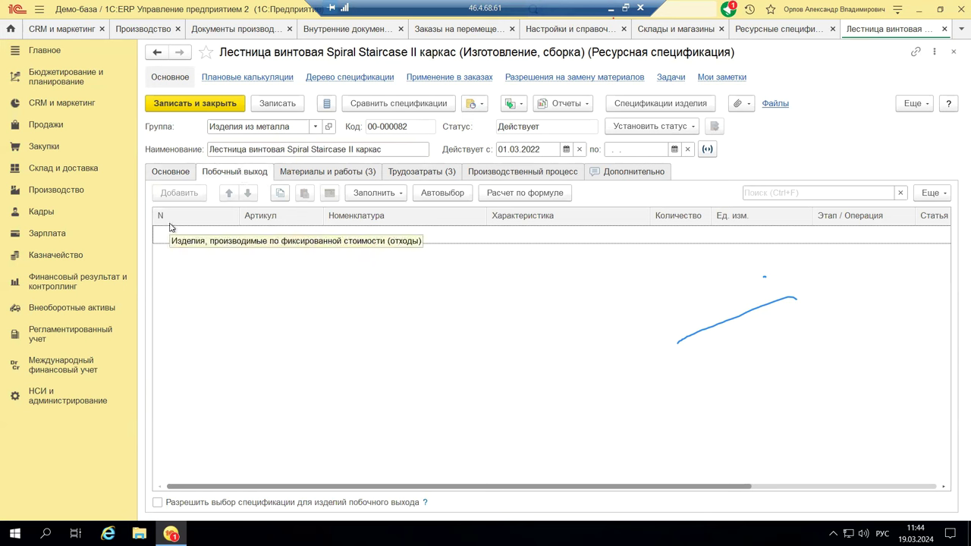
pyautogui.click(312, 175)
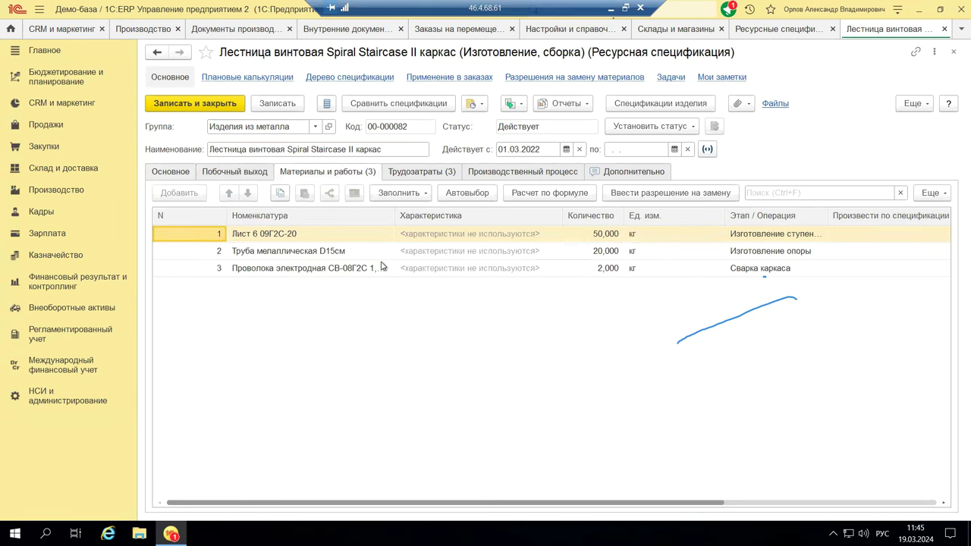
pyautogui.click(407, 175)
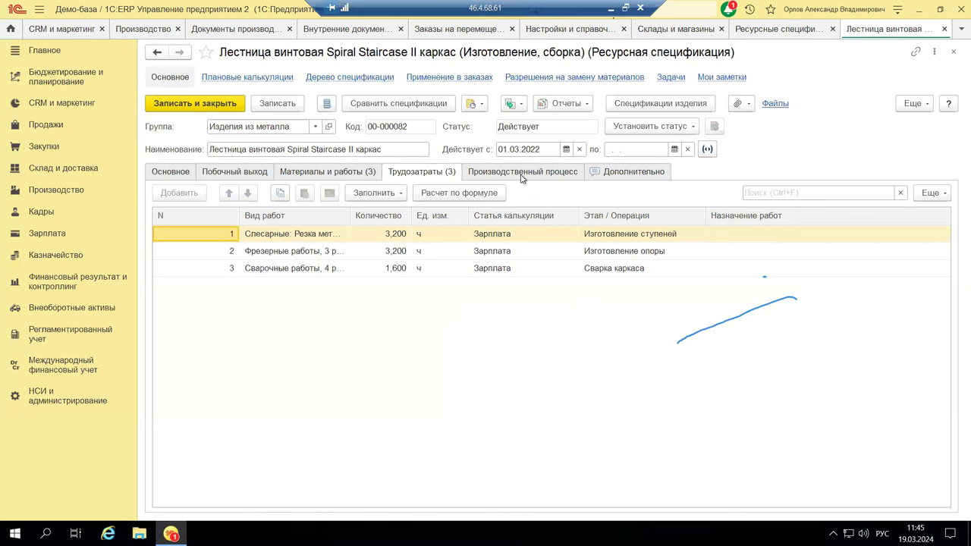
pyautogui.click(459, 194)
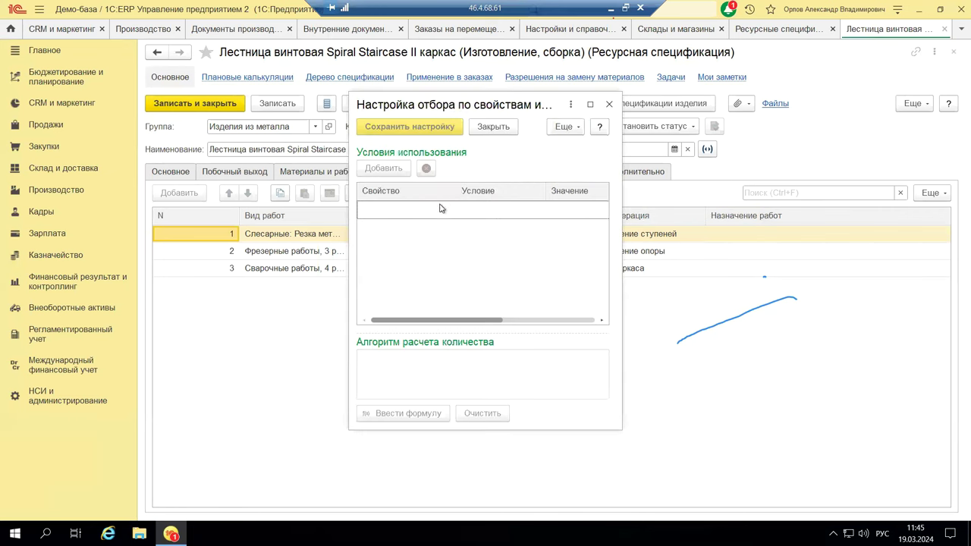
pyautogui.click(607, 104)
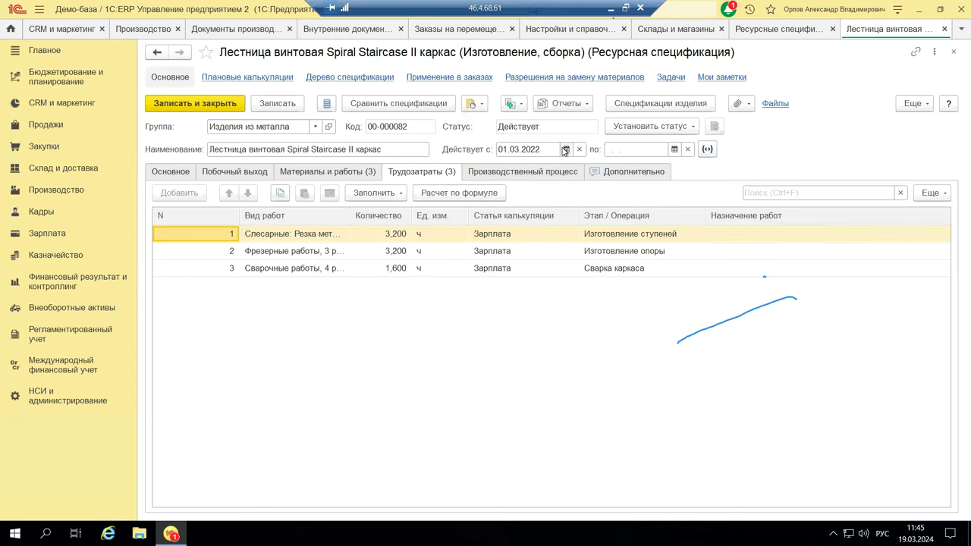
# Step: Review the specification's production process stages and the kinds of elements that can be added to them
pyautogui.click(526, 173)
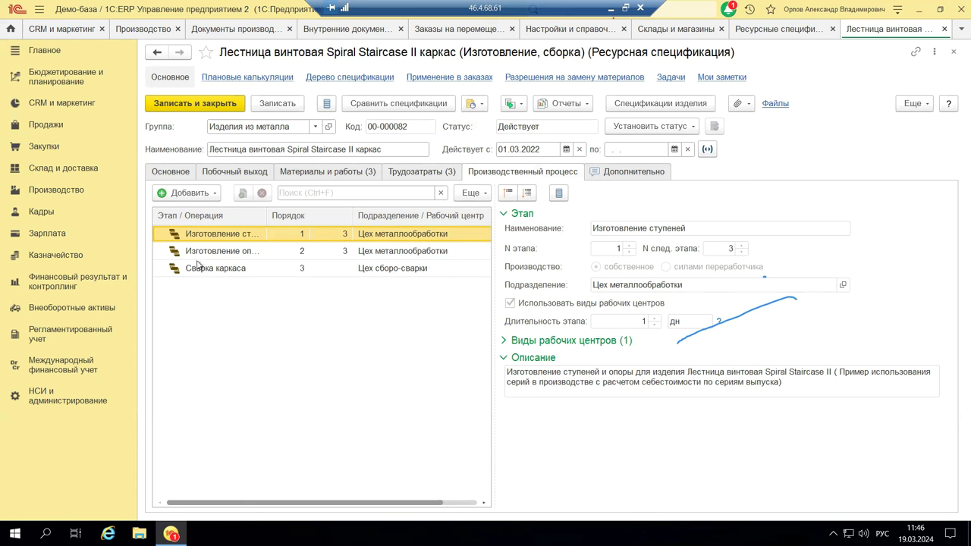
pyautogui.click(189, 193)
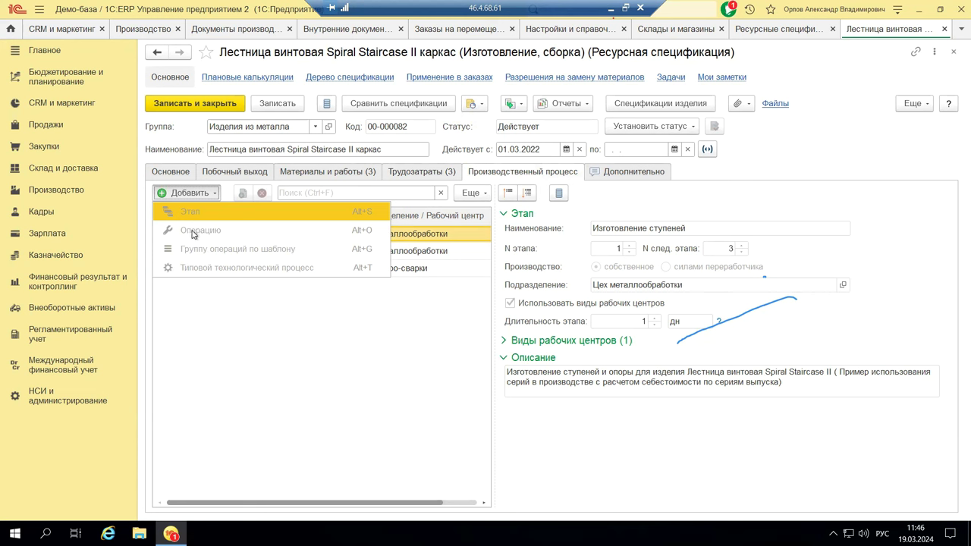
pyautogui.click(366, 303)
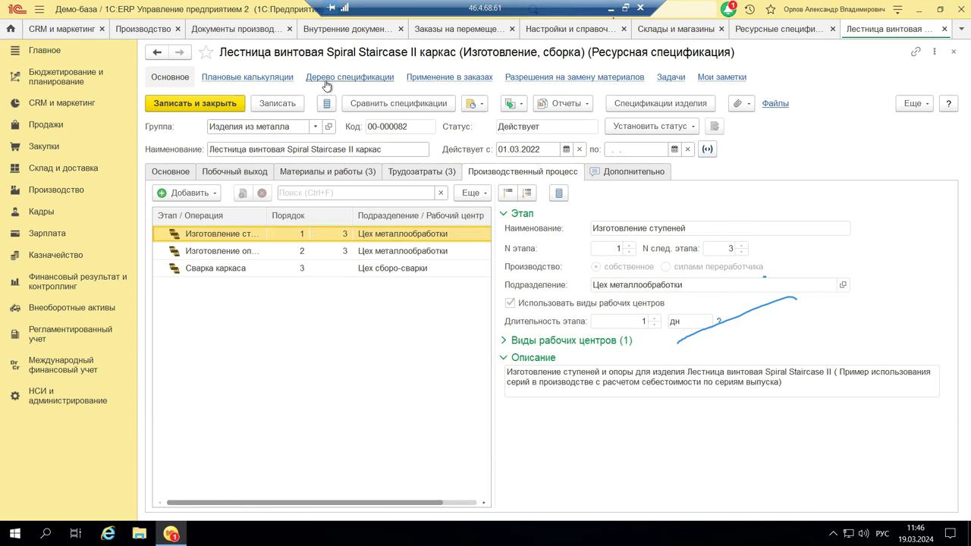
# Step: Review the specification's available statuses, its additional details and the reports offered for it
pyautogui.click(647, 127)
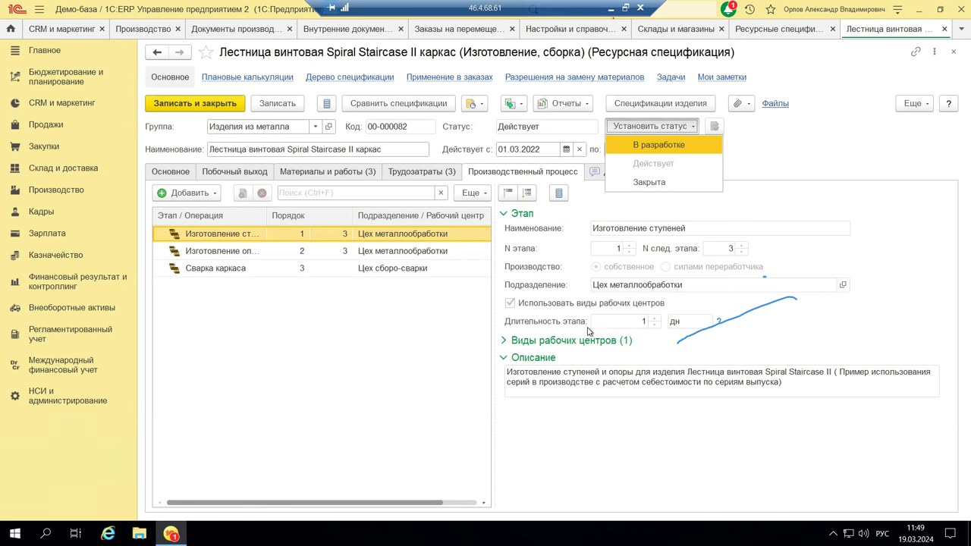
pyautogui.click(505, 344)
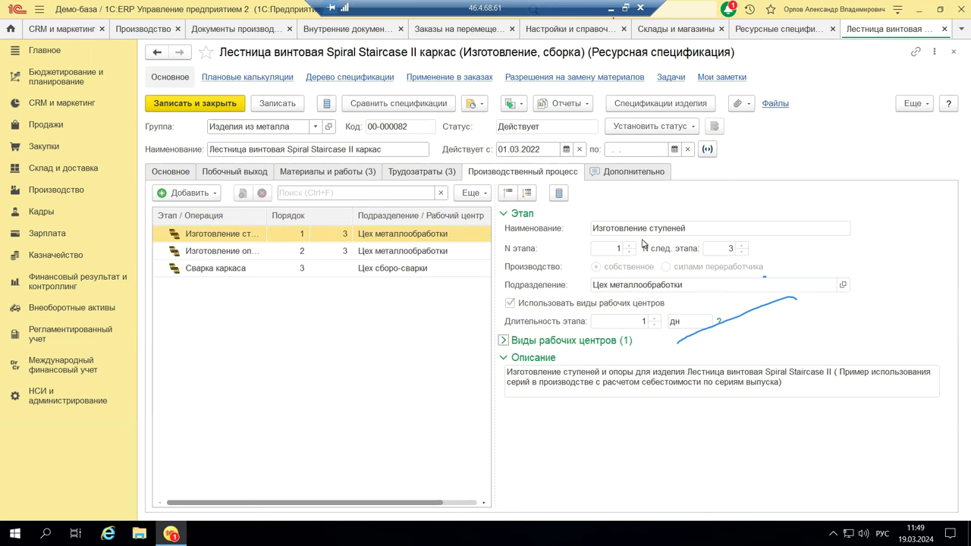
pyautogui.click(644, 174)
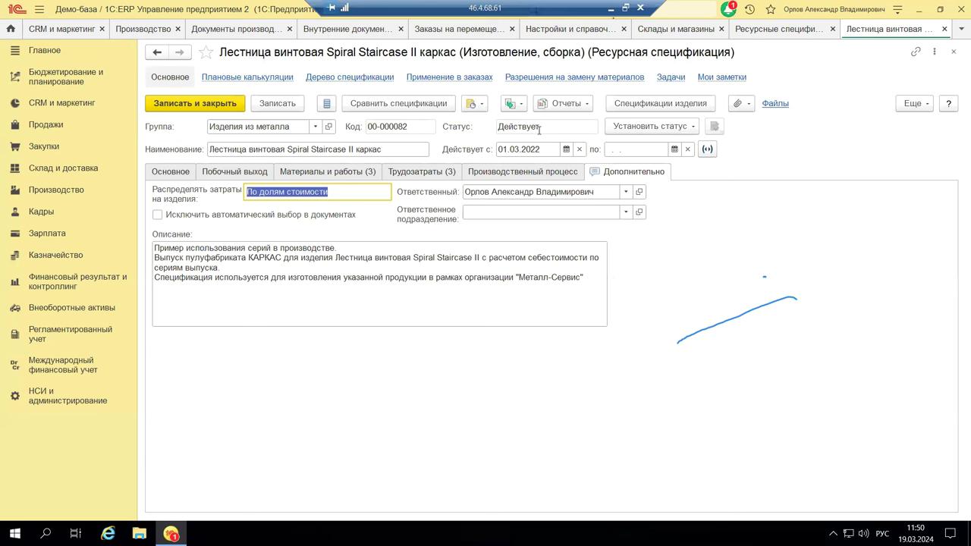
pyautogui.click(588, 107)
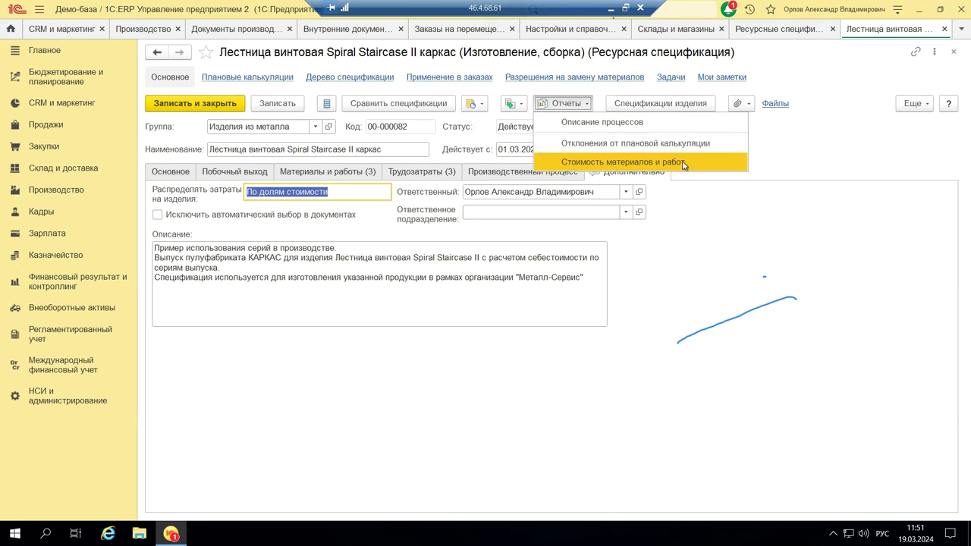
# Step: Close the specification card, the Ресурсные спецификации list and the Склады и магазины list
pyautogui.click(953, 55)
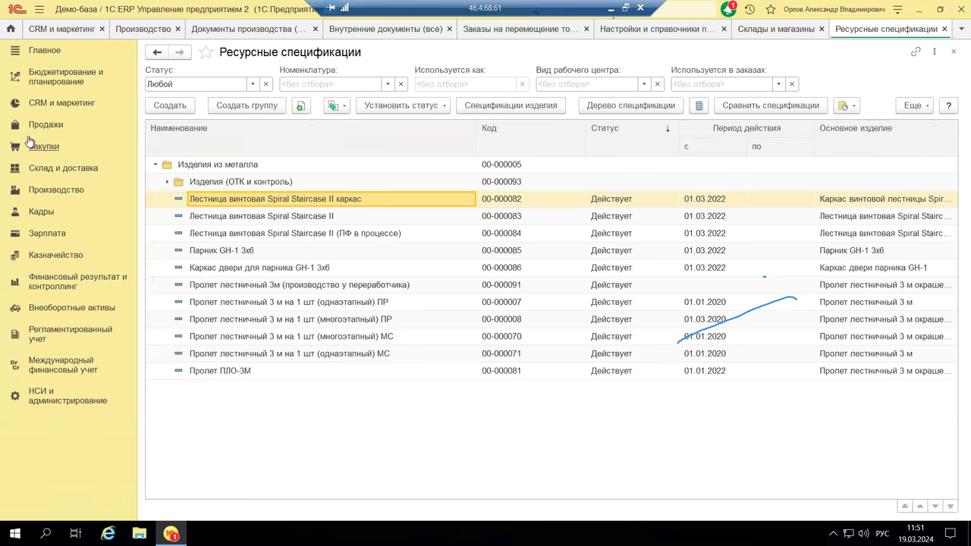
pyautogui.click(953, 51)
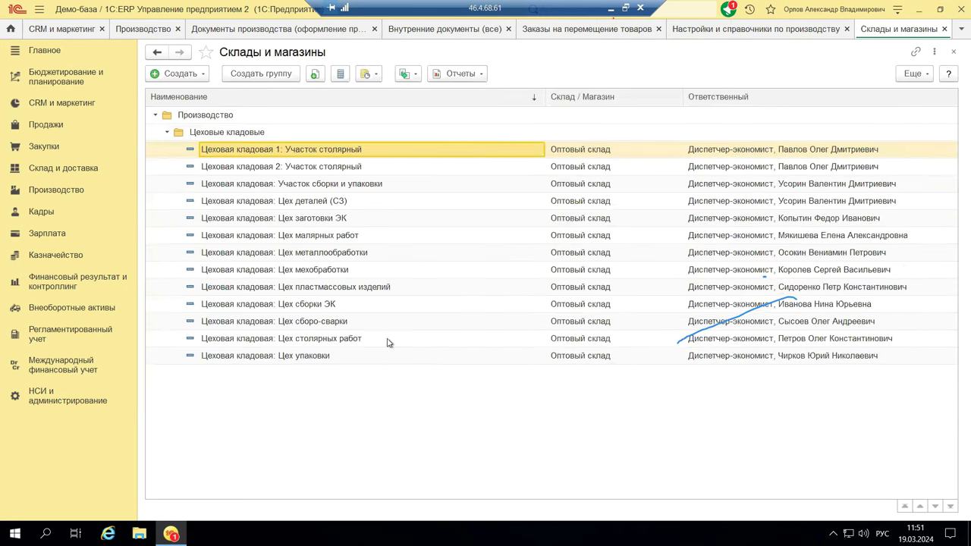
pyautogui.click(954, 52)
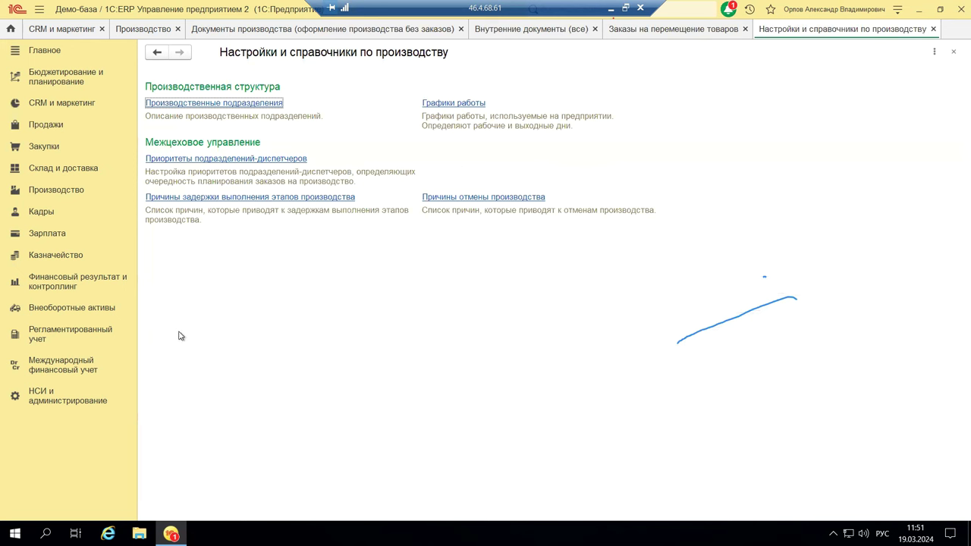
# Step: Switch to the PowerPoint presentation and show slides 11 and 12 on finding Ресурсные спецификации and the sample specification card
pyautogui.click(89, 105)
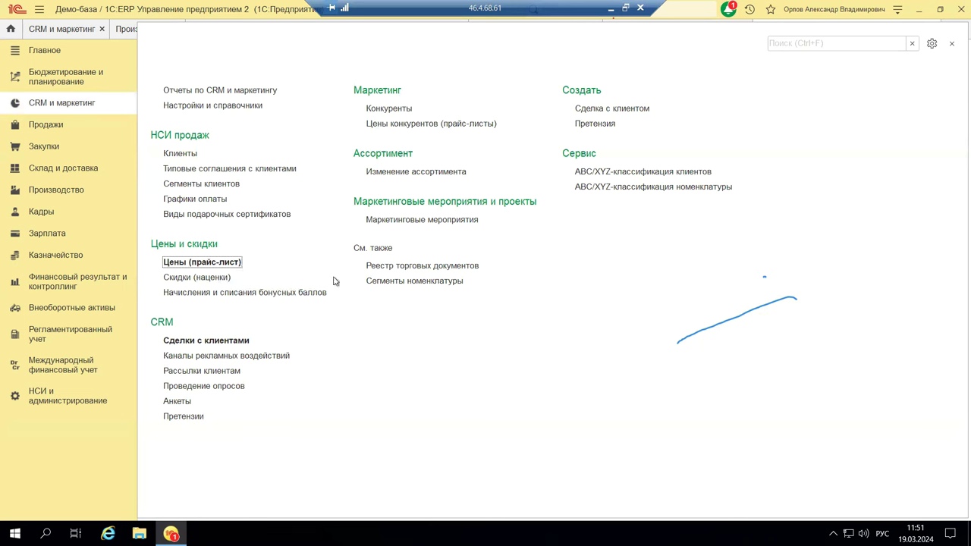
pyautogui.click(615, 10)
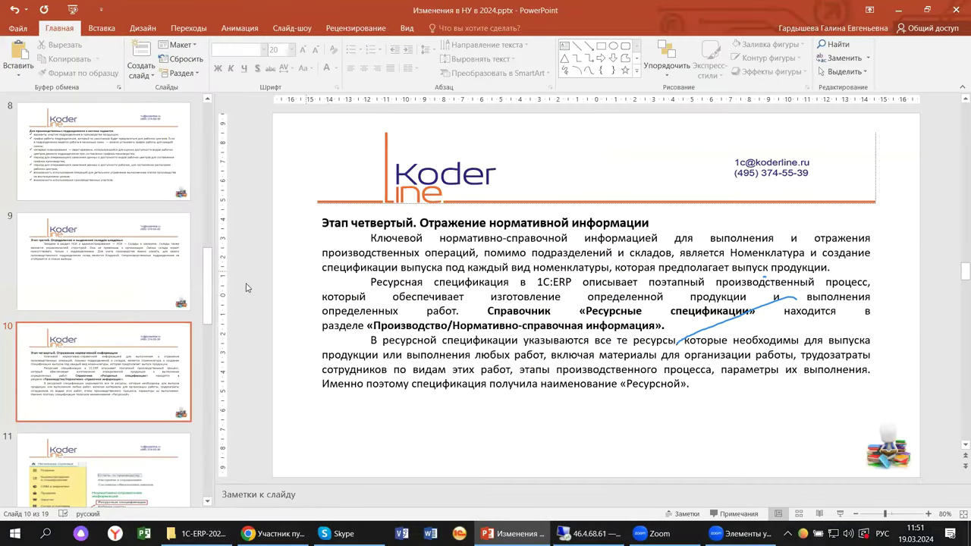
pyautogui.scroll(-3, 166, 360)
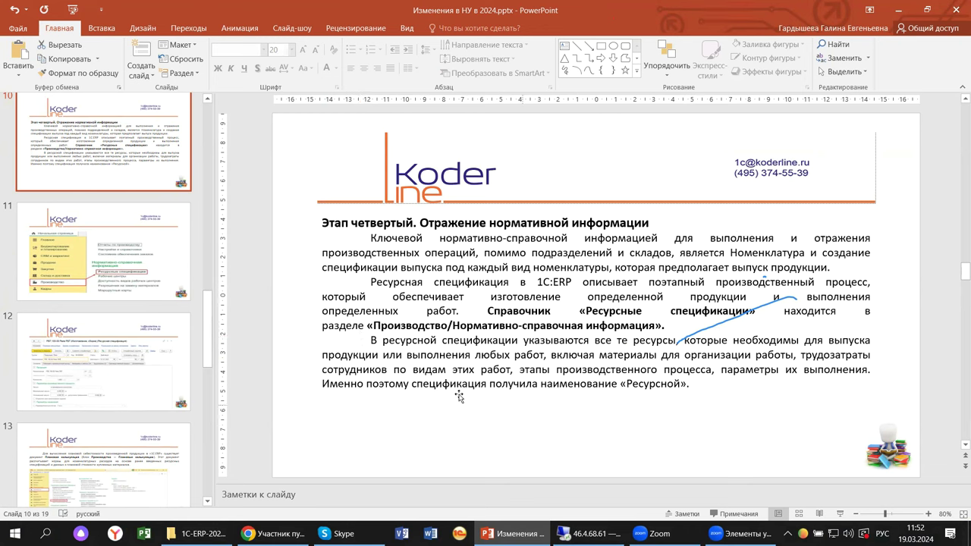
pyautogui.click(125, 279)
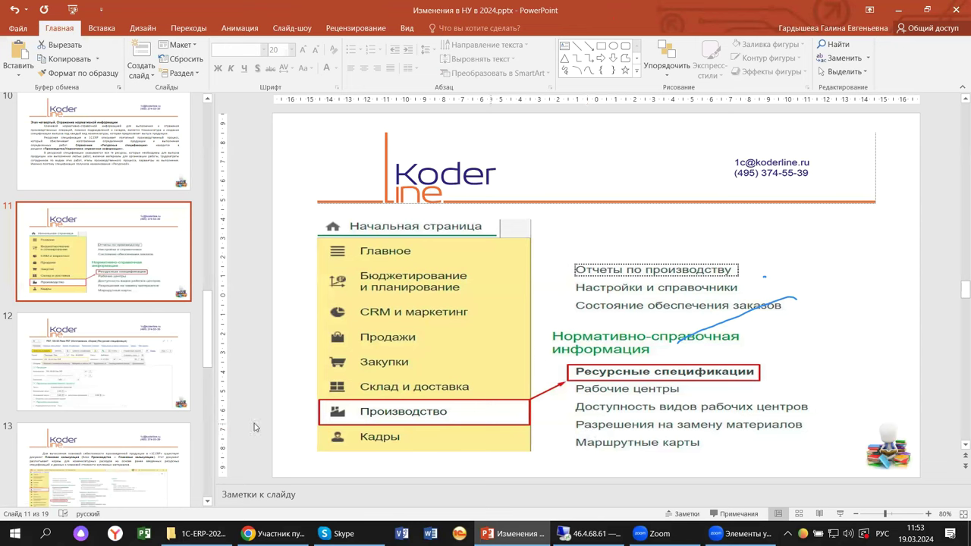
pyautogui.click(74, 380)
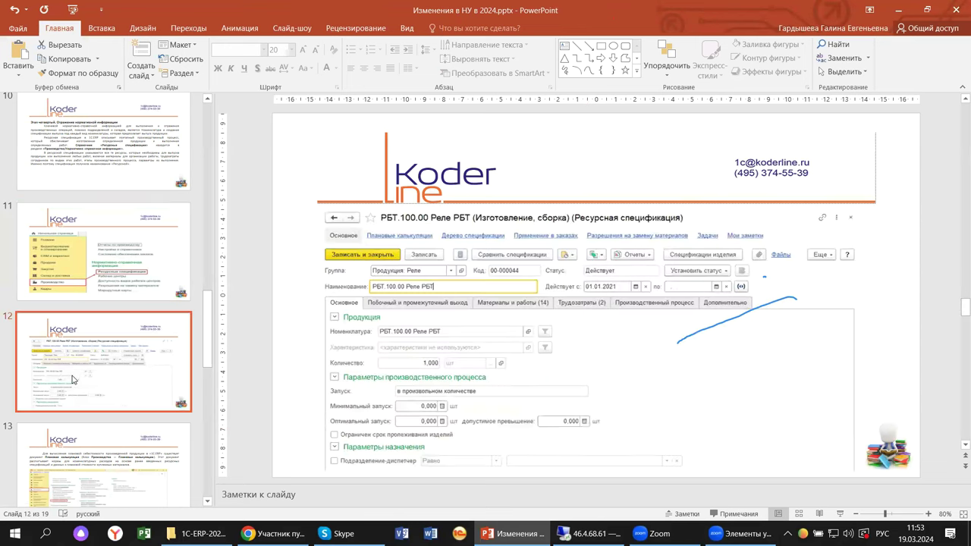
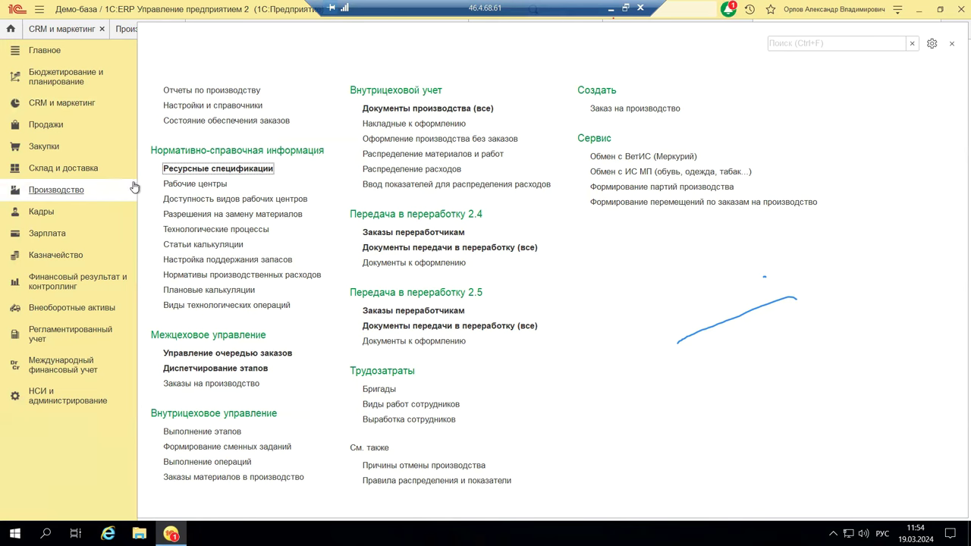
# Step: Back in 1C:ERP, close the Настройки и справочники по производству page and the Производство settings page
pyautogui.click(195, 106)
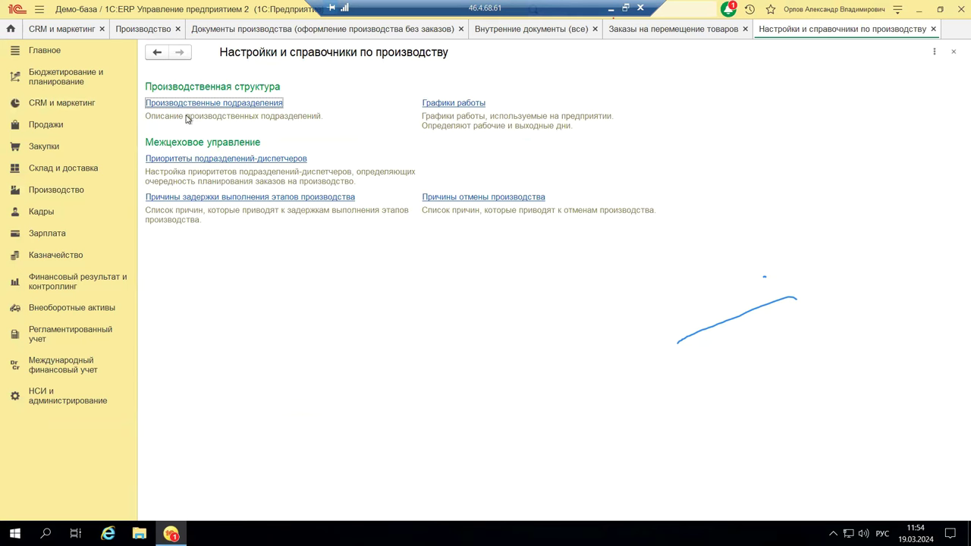
pyautogui.click(953, 52)
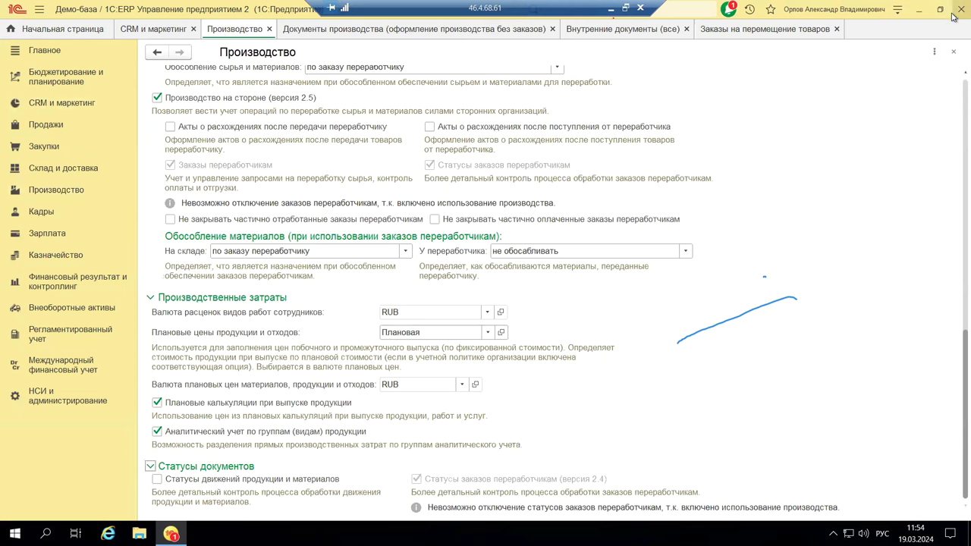
pyautogui.click(953, 52)
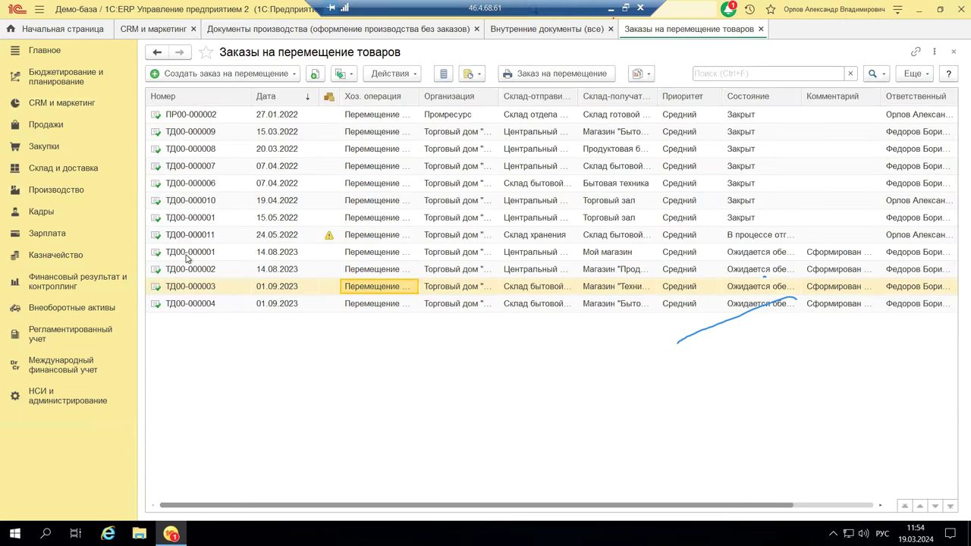
# Step: Open the Плановые калькуляции list in the production section and open planned costing 000000001 of Андромеда Плюс
pyautogui.click(58, 193)
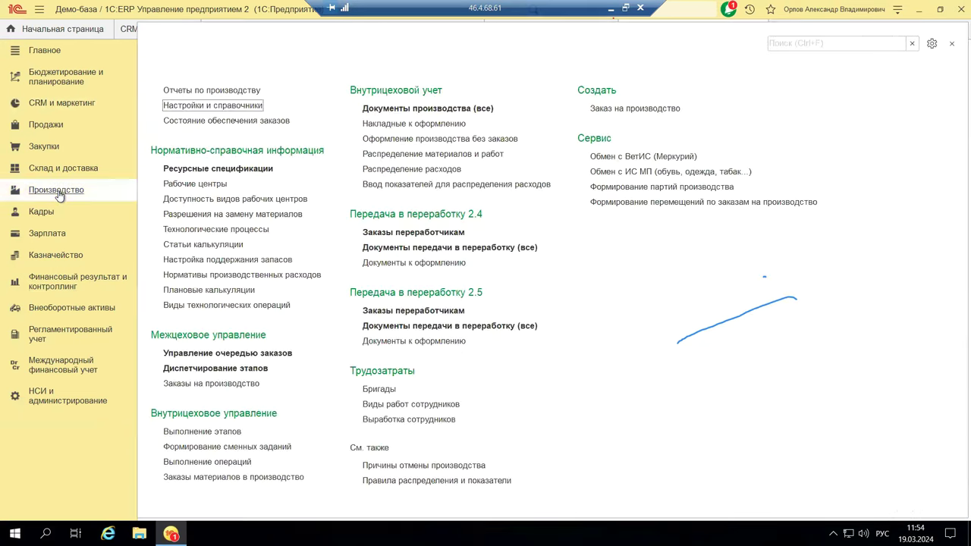
pyautogui.click(193, 292)
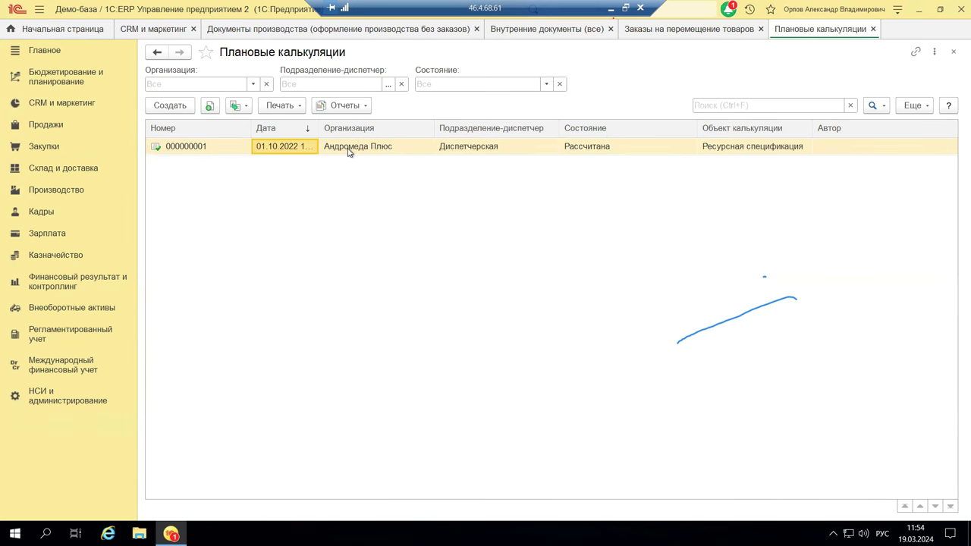
pyautogui.click(350, 148)
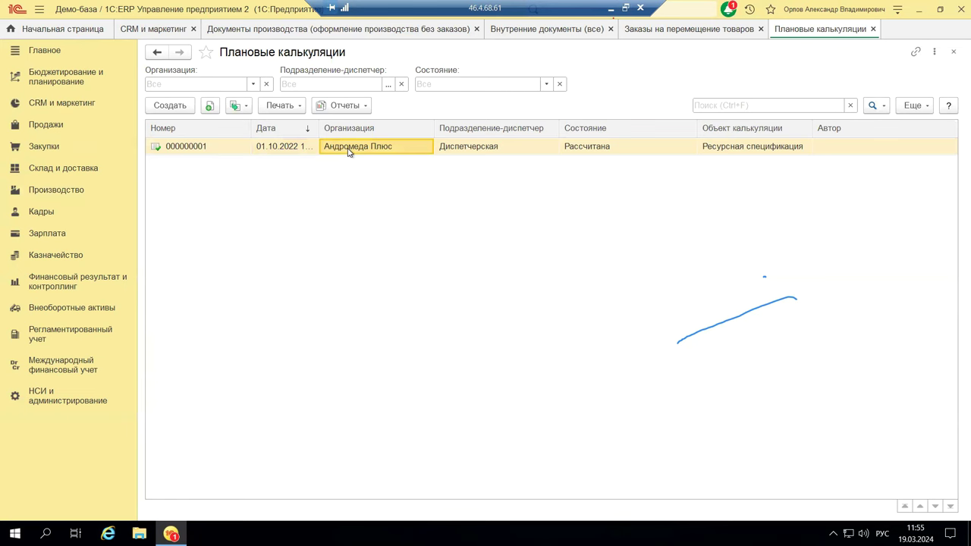
pyautogui.click(496, 148)
pyautogui.doubleClick(496, 148)
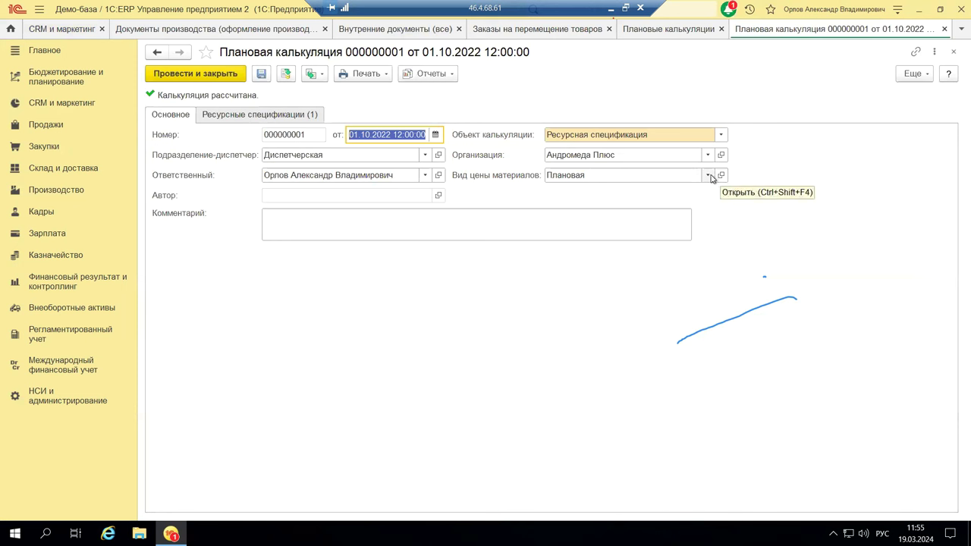
# Step: Review the planned costing's material price type field without changing it, and show its list of resource specifications
pyautogui.click(708, 176)
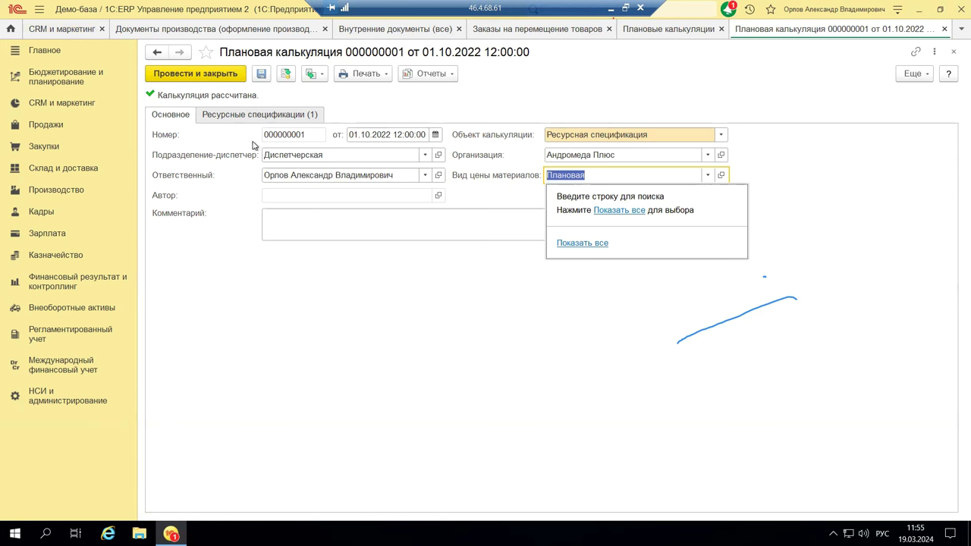
pyautogui.click(520, 281)
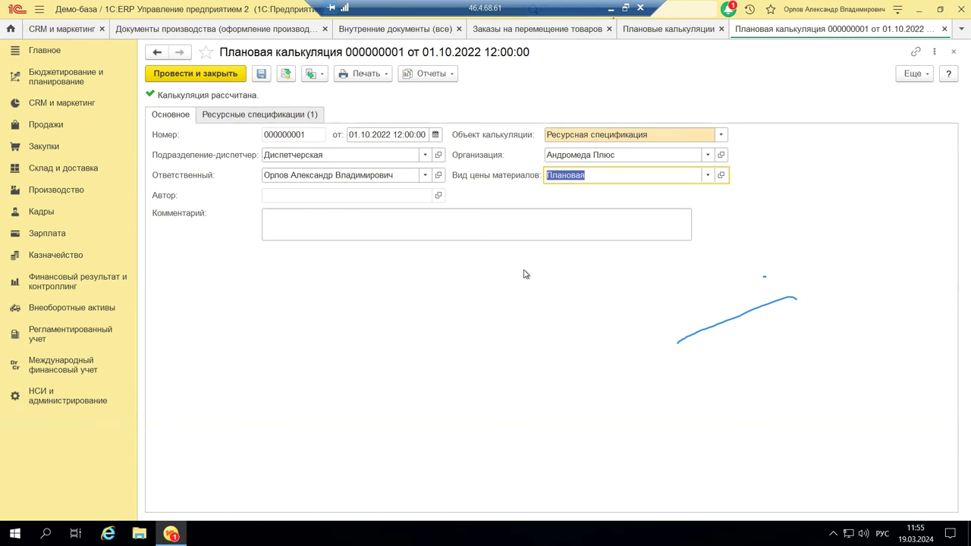
pyautogui.click(258, 116)
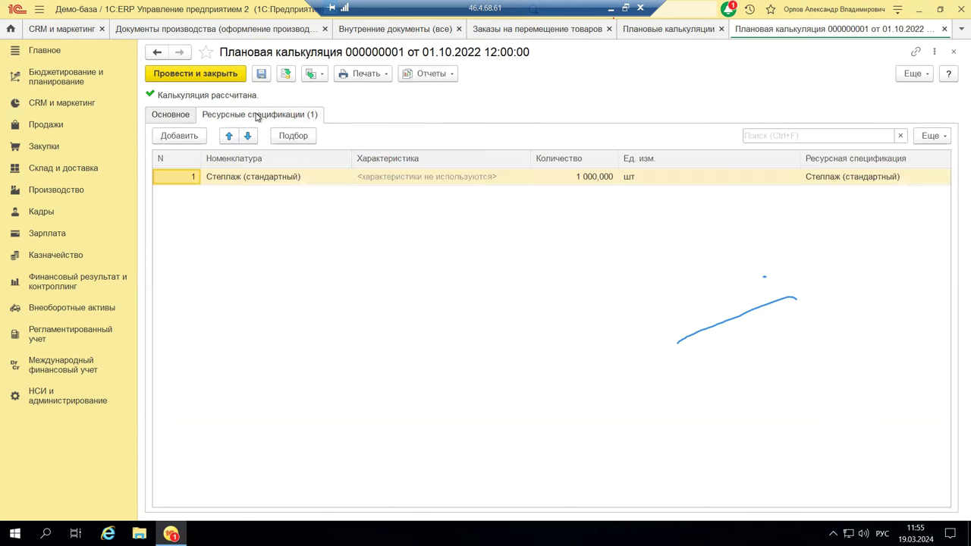
# Step: Open the item card of Стеллаж (стандартный) from the costing row and show its Реквизиты
pyautogui.doubleClick(249, 177)
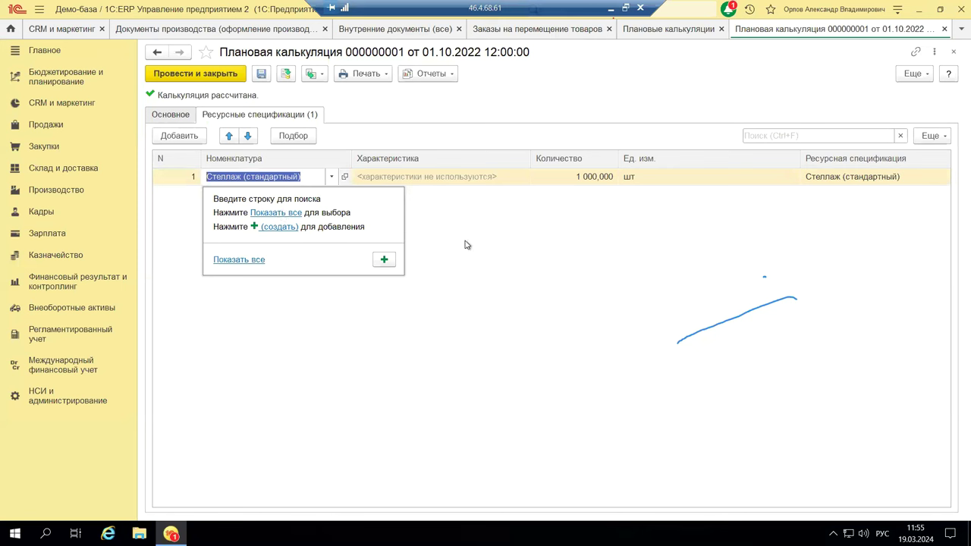
pyautogui.press('Escape')
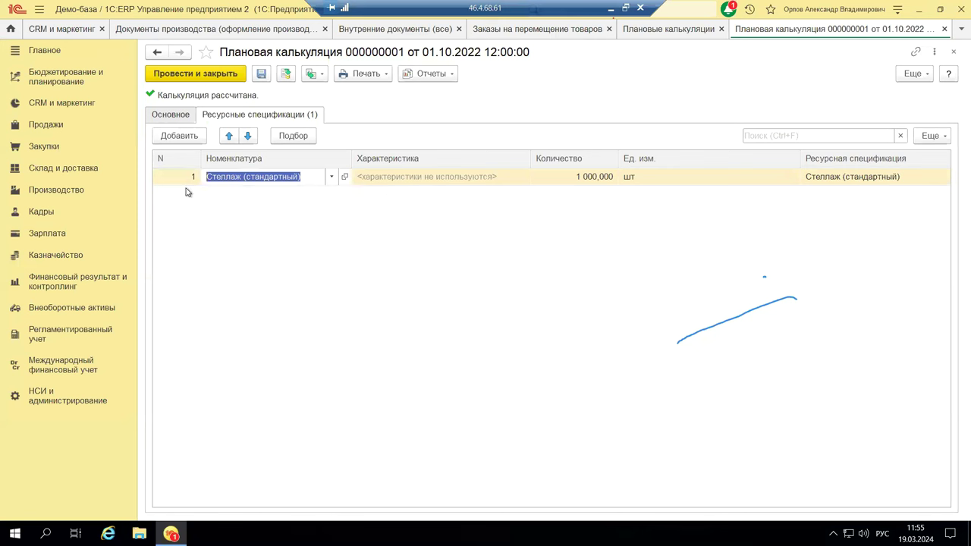
pyautogui.click(345, 176)
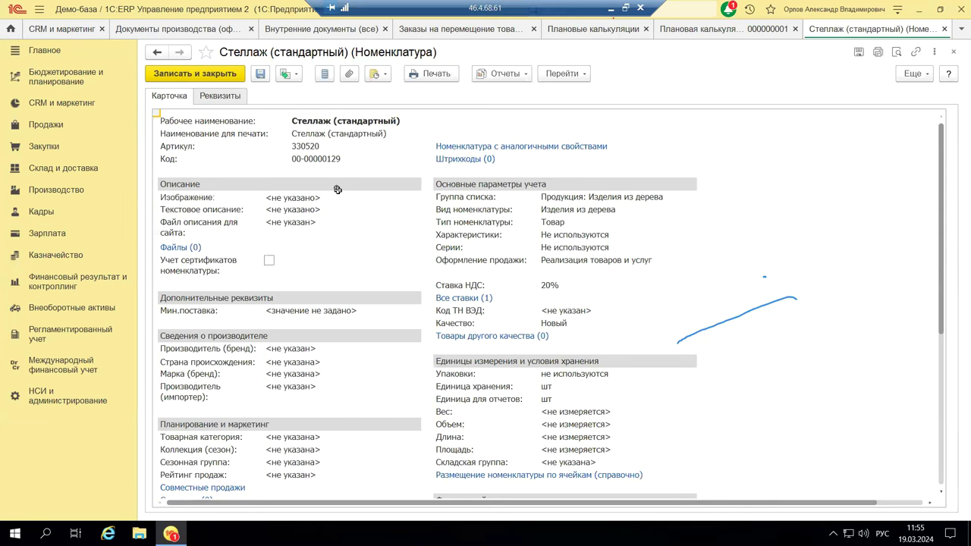
pyautogui.click(228, 101)
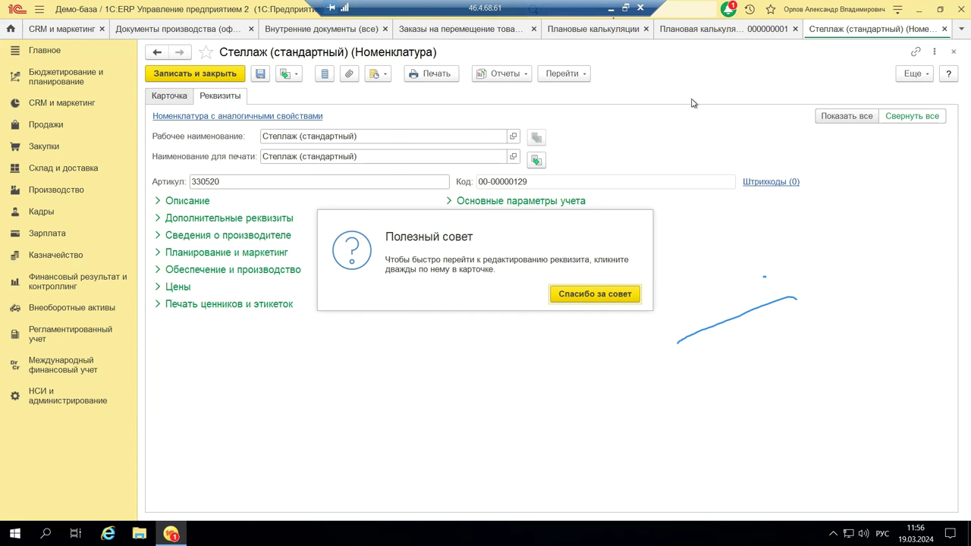
# Step: Dismiss the tip, show all attribute groups of the Стеллаж (стандартный) item and allow editing of all its locked attributes
pyautogui.click(612, 294)
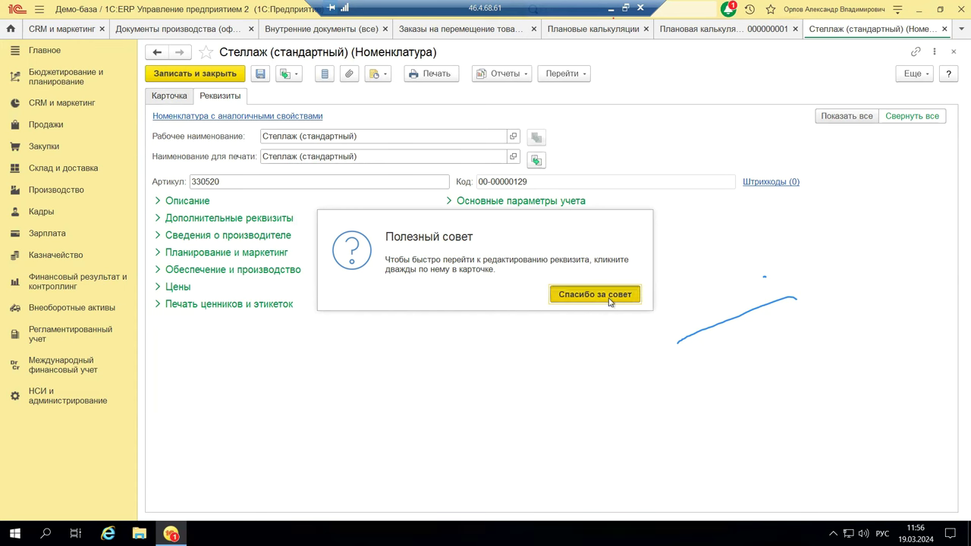
pyautogui.click(845, 118)
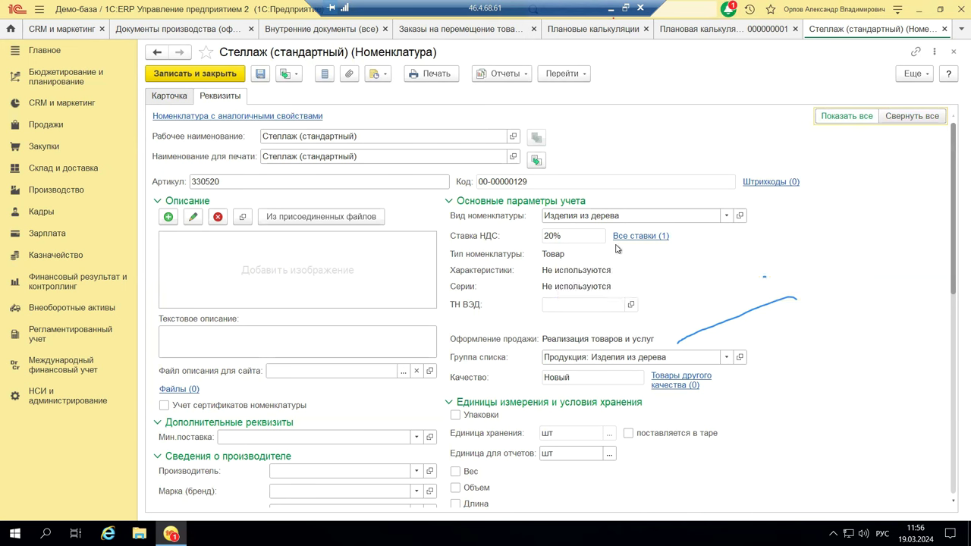
pyautogui.moveTo(616, 254)
pyautogui.click(913, 74)
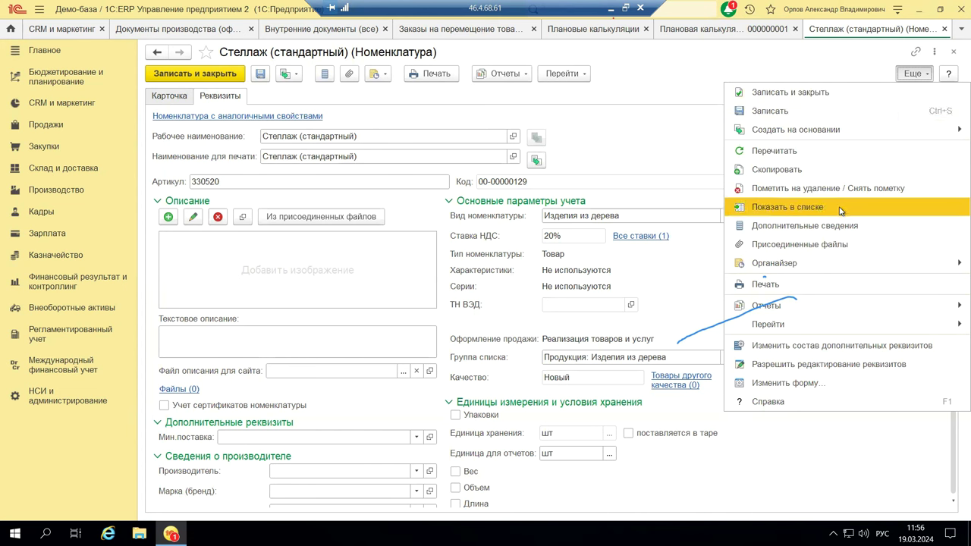
pyautogui.click(833, 366)
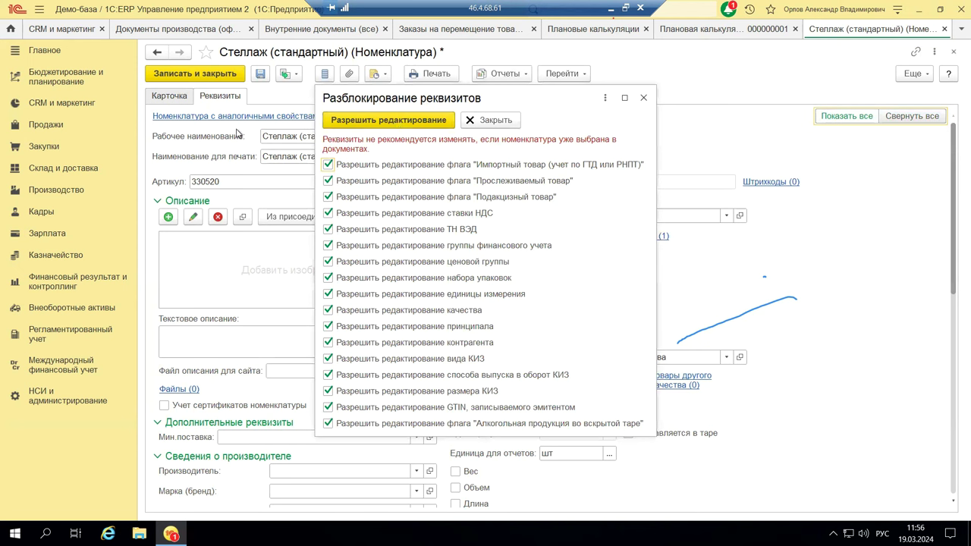
pyautogui.click(386, 121)
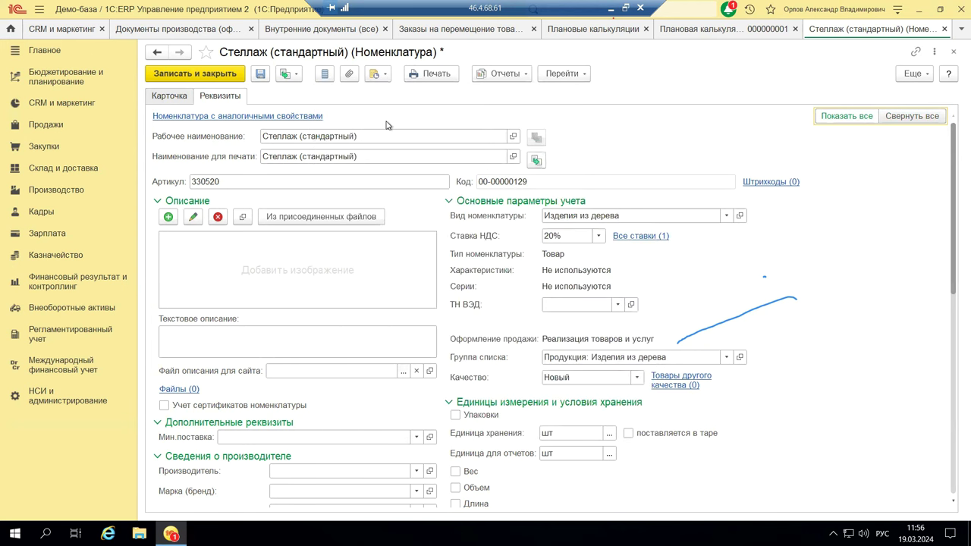
# Step: Review the item's type and Финансовый учет settings, viewing the card of its financial accounting group Готовая продукция
pyautogui.click(577, 216)
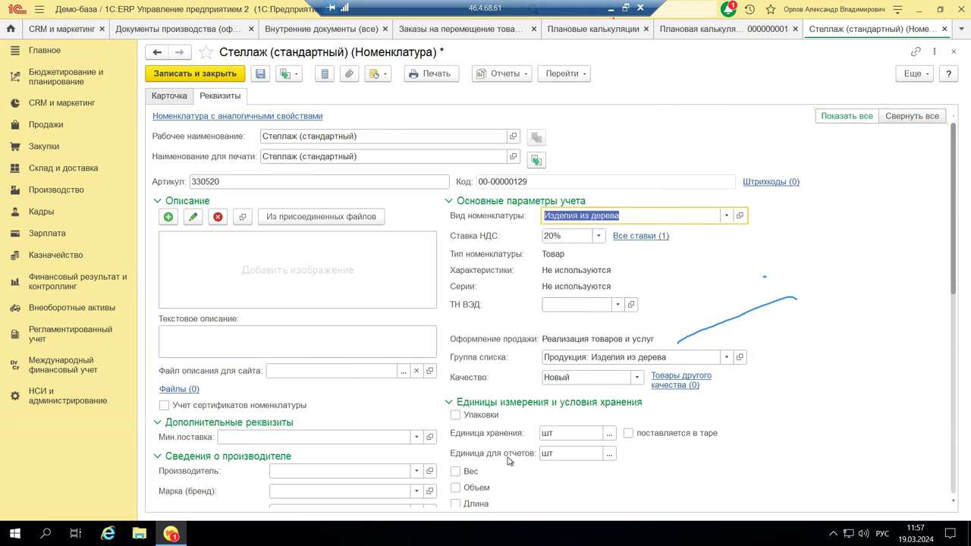
pyautogui.scroll(-4, 498, 368)
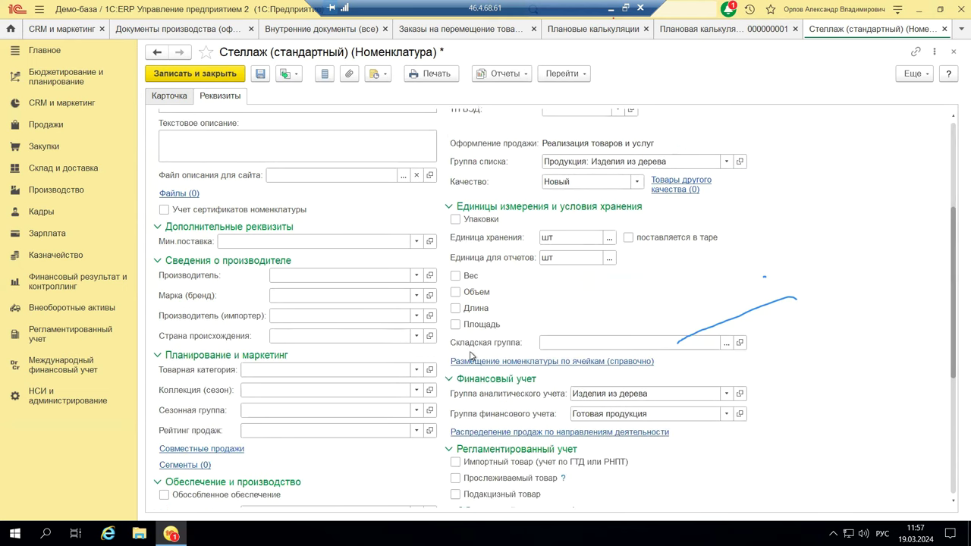
pyautogui.scroll(-1, 537, 347)
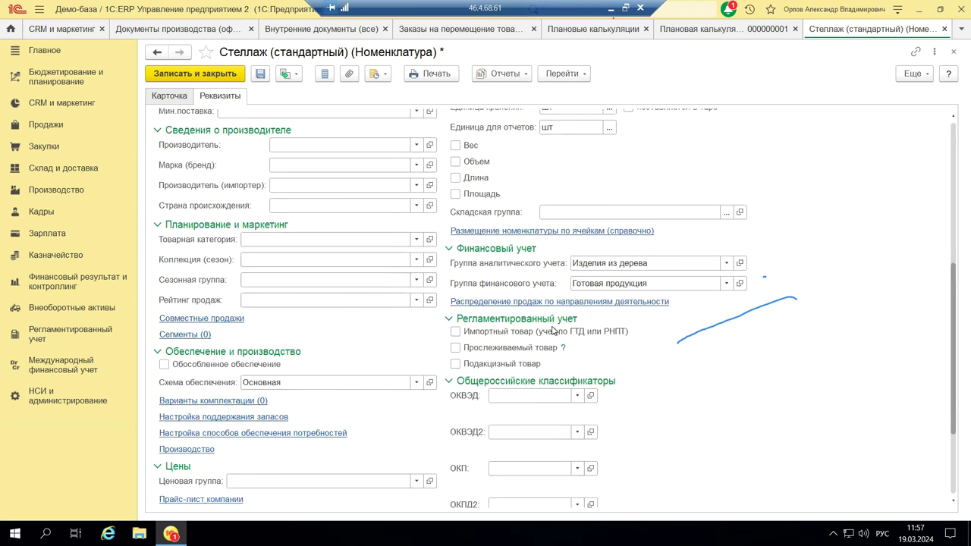
pyautogui.scroll(1, 562, 328)
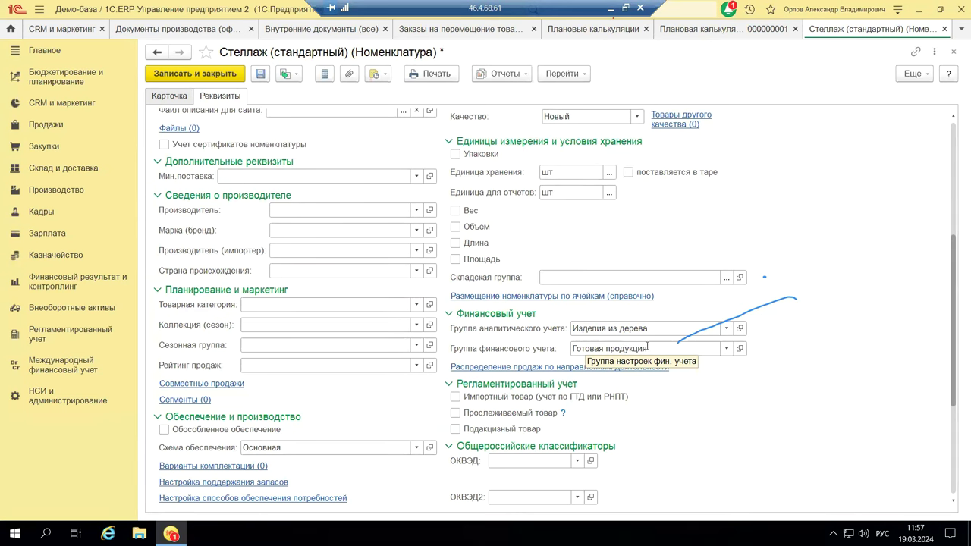
pyautogui.click(740, 348)
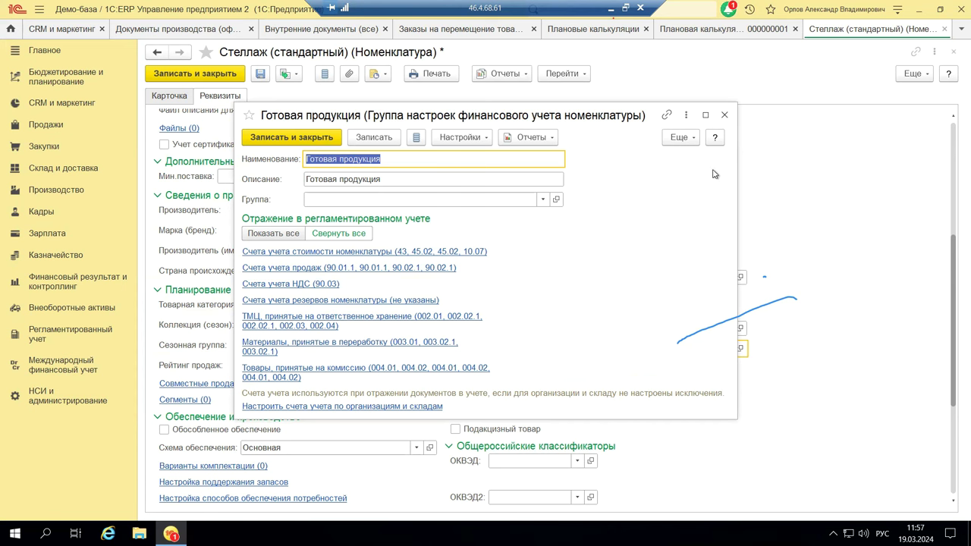
pyautogui.click(725, 115)
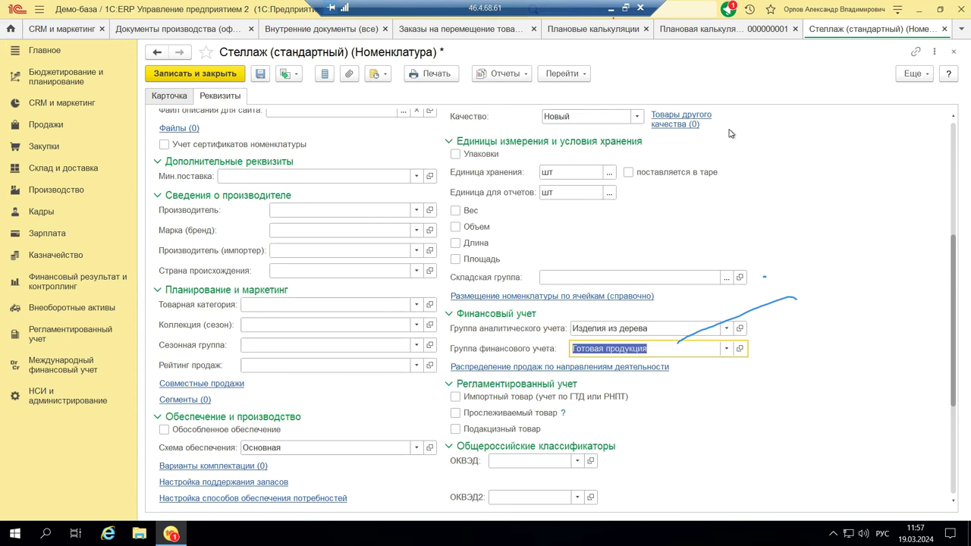
# Step: Close the Стеллаж (стандартный) item card, planned costing 000000001 and the Плановые калькуляции list
pyautogui.click(953, 56)
pyautogui.click(516, 293)
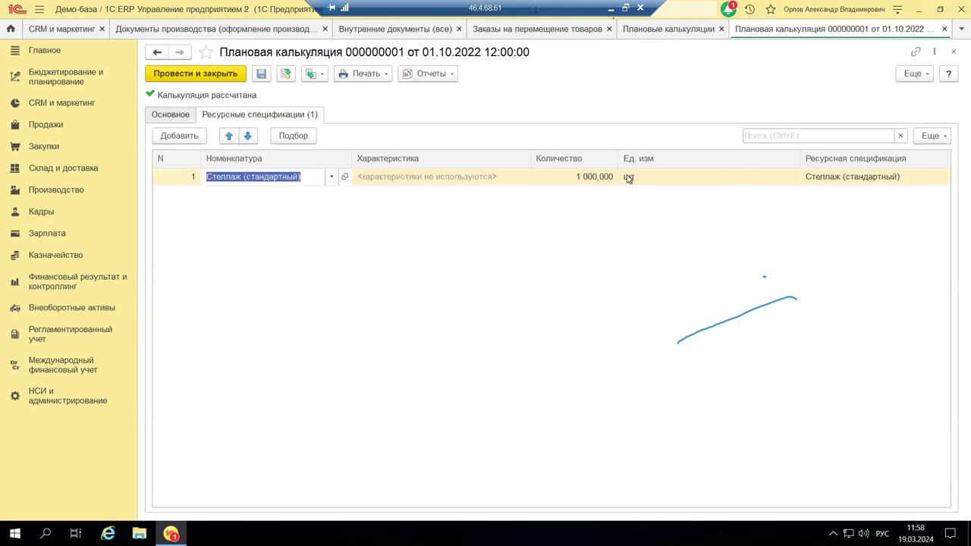
pyautogui.click(954, 51)
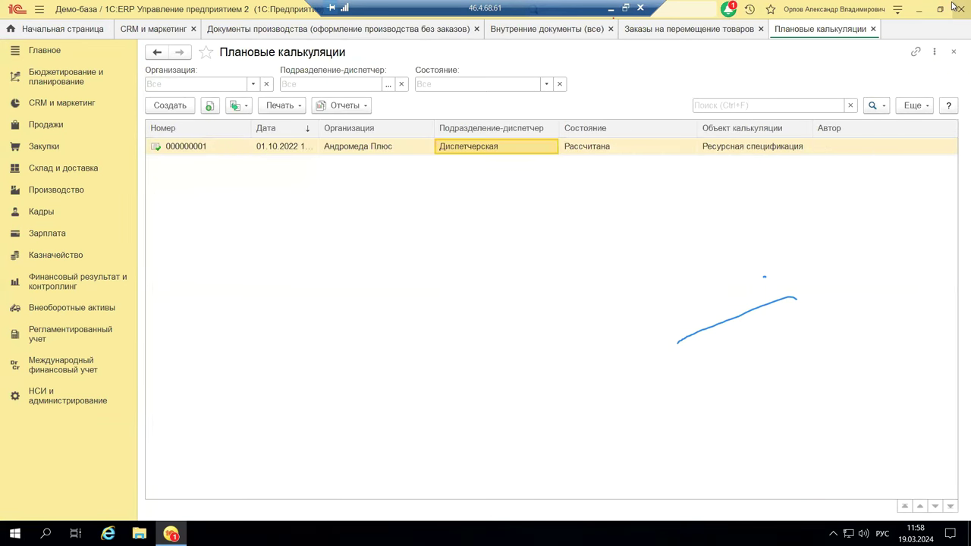
pyautogui.click(954, 52)
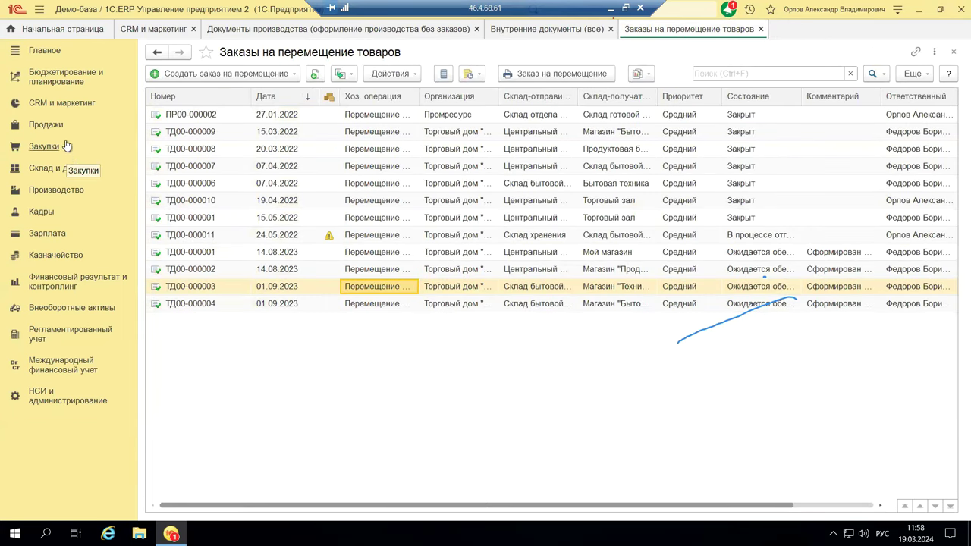
# Step: Open the Виды цен list from the settings and reference data of the CRM и маркетинг section
pyautogui.click(65, 106)
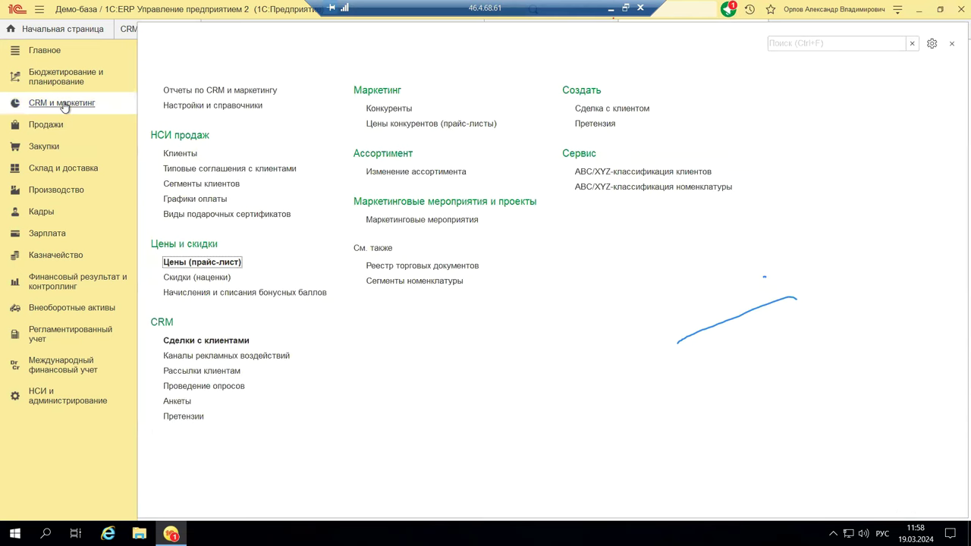
pyautogui.click(187, 107)
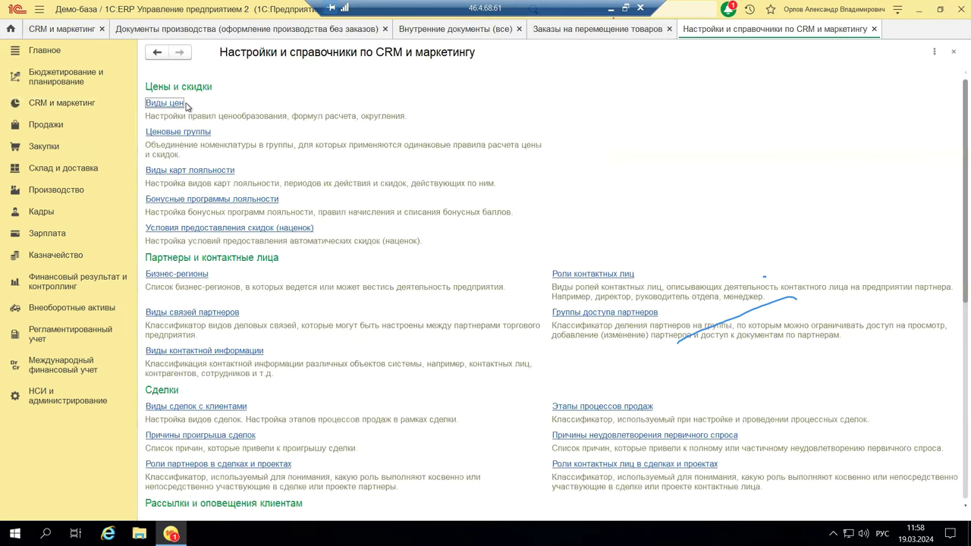
pyautogui.click(168, 105)
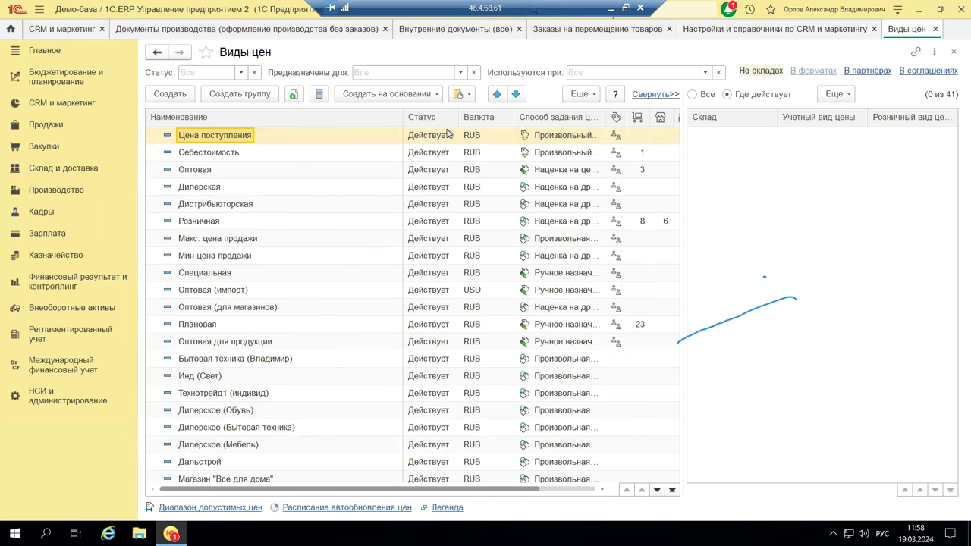
# Step: Check which warehouses use the Плановая price type, and compare with the Оптовая (импорт) price type
pyautogui.click(290, 324)
pyautogui.scroll(-1, 291, 325)
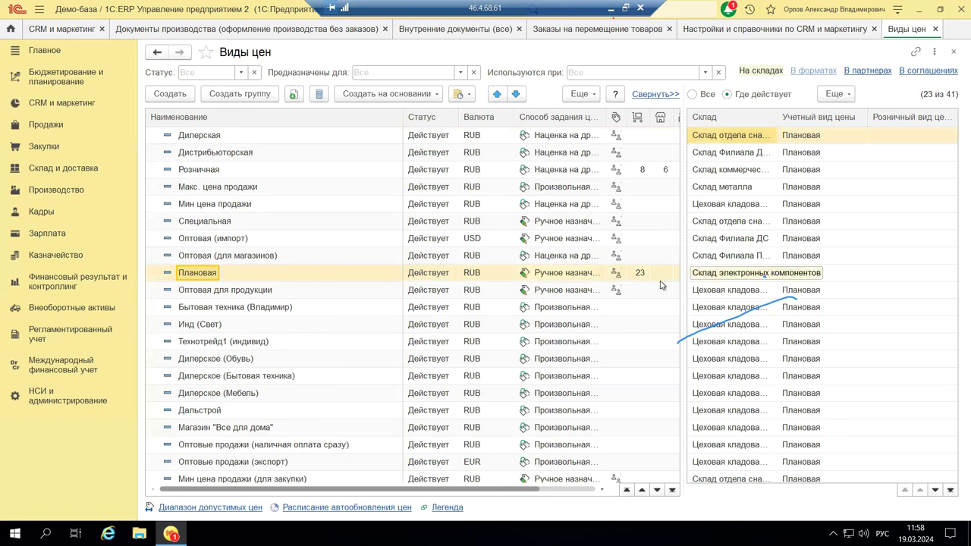
pyautogui.click(202, 242)
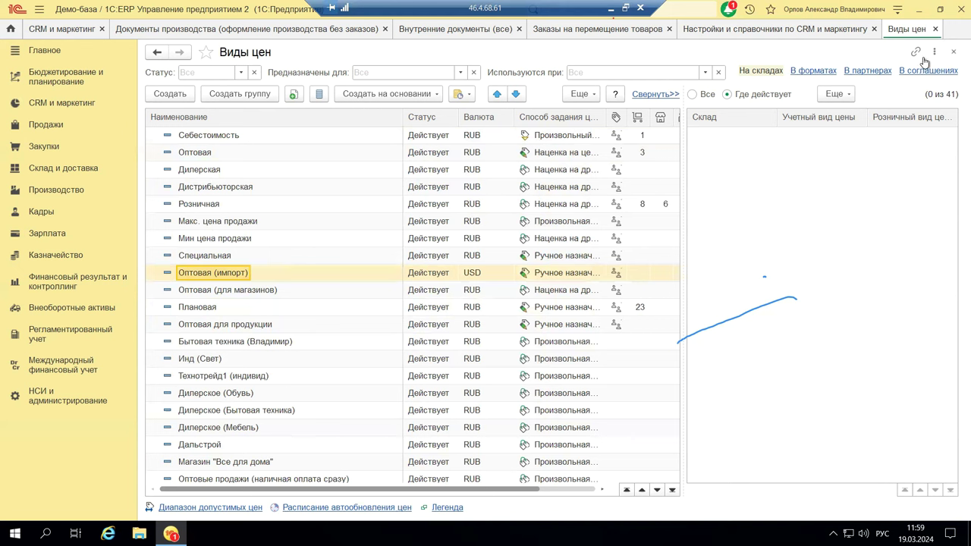
# Step: Close the Виды цен list, look through the remaining CRM and marketing settings and close that page too
pyautogui.click(954, 55)
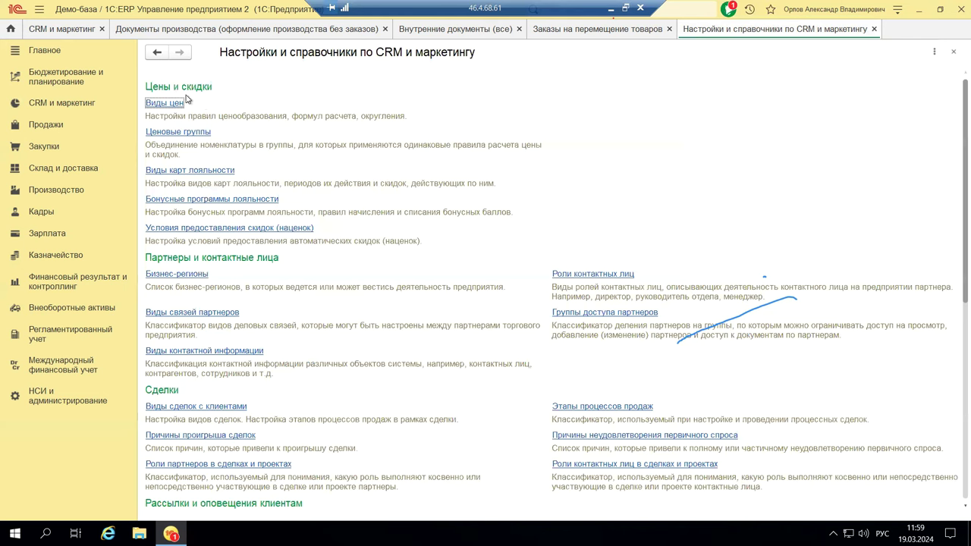
pyautogui.scroll(-5, 264, 196)
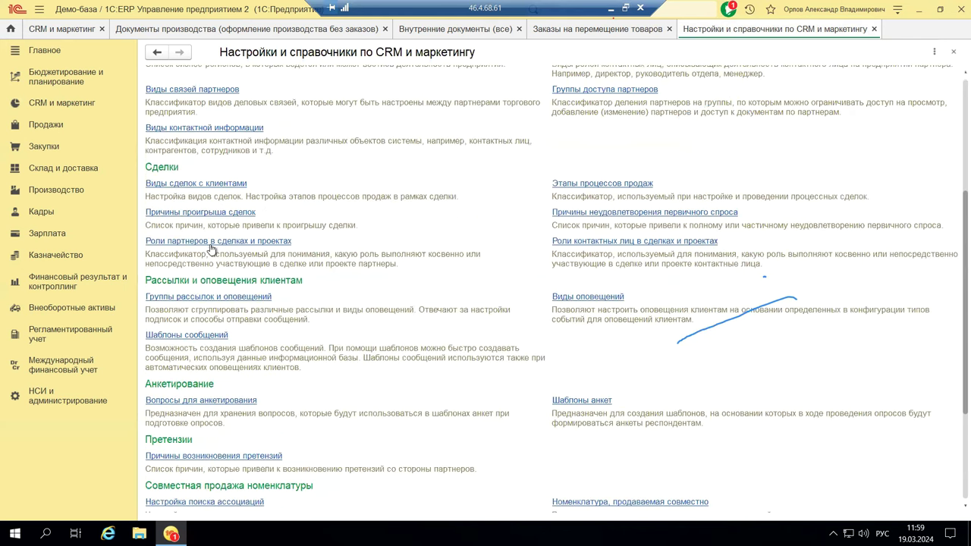
pyautogui.scroll(-1, 214, 293)
pyautogui.scroll(-1, 215, 291)
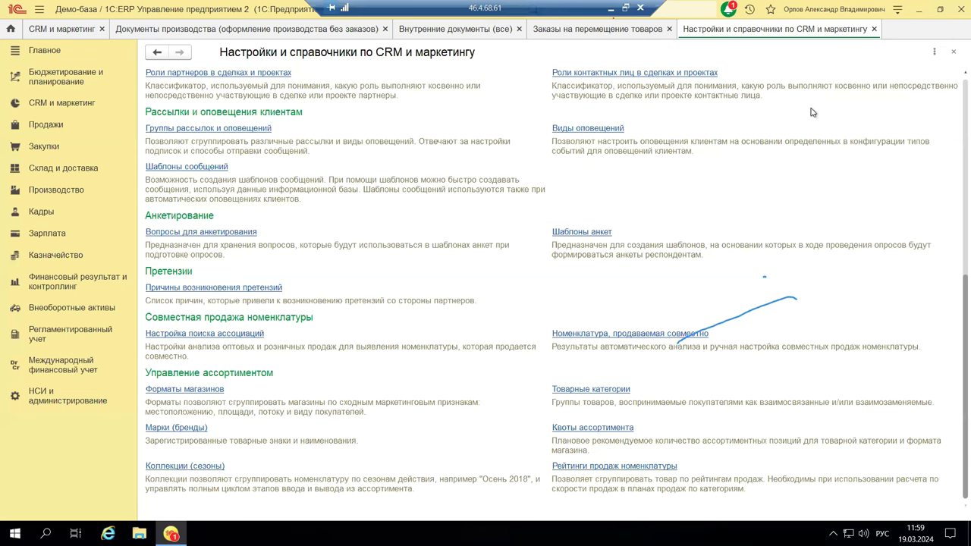
pyautogui.click(954, 52)
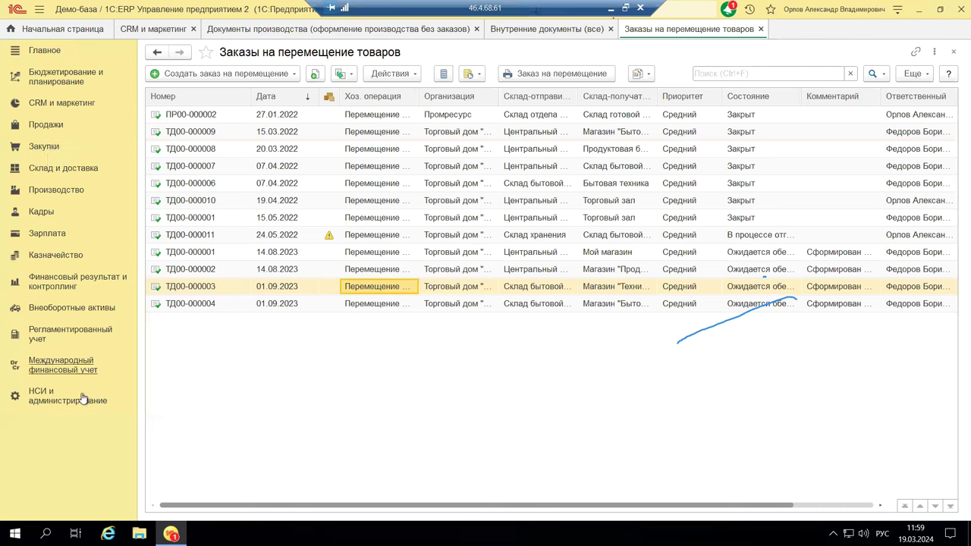
# Step: Open the Цены (прайс-лист) workplace in the CRM и маркетинг section and select the item Мука ржаная
pyautogui.click(93, 104)
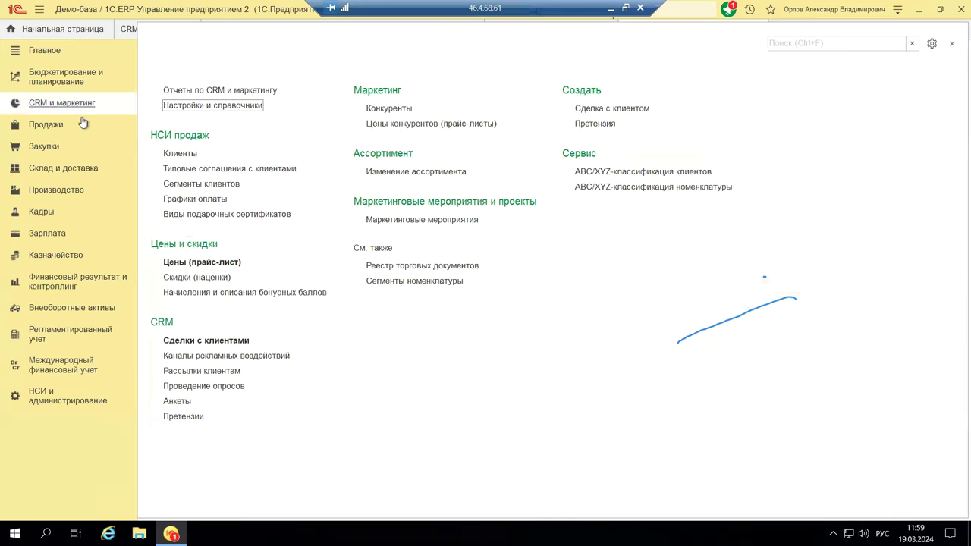
pyautogui.click(183, 263)
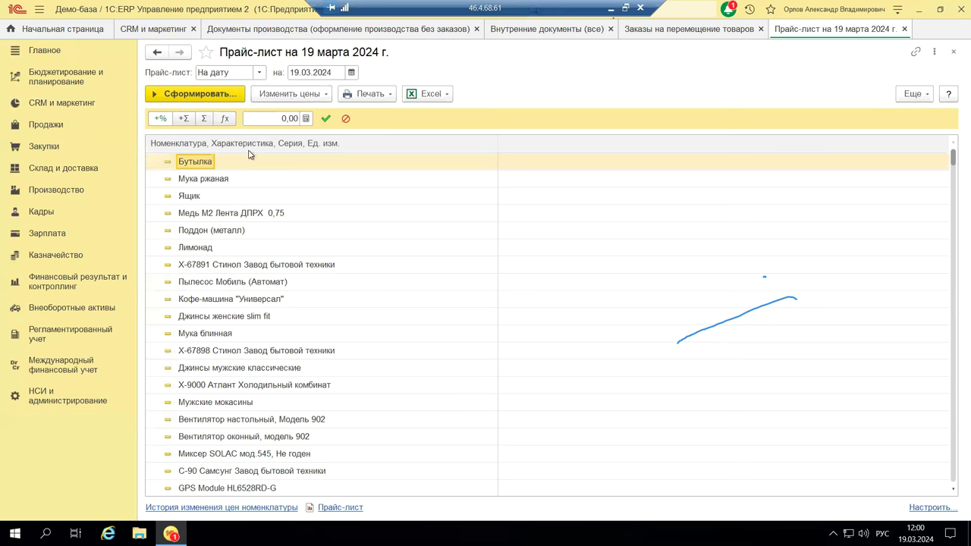
pyautogui.click(225, 180)
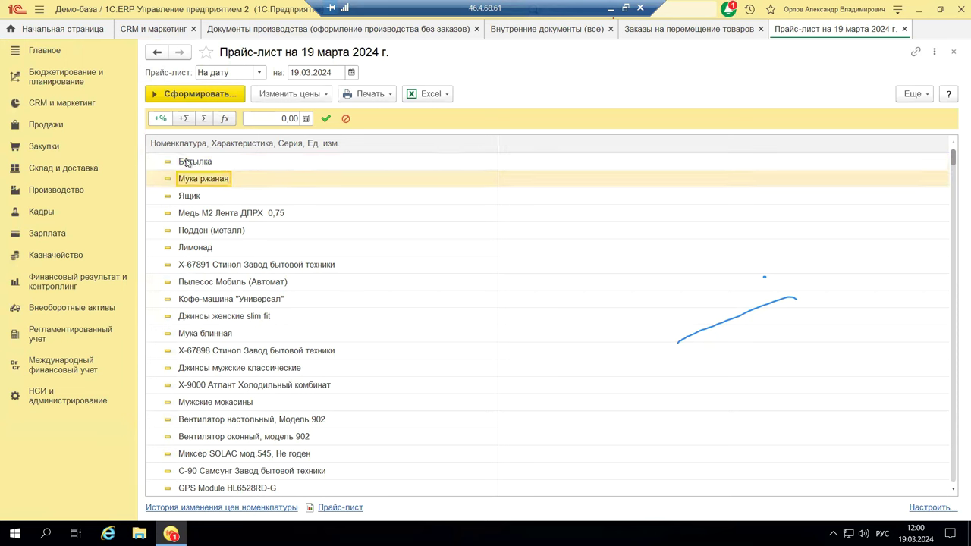
# Step: Open the price change dialog for the price list and compare its Изменить на сумму and Изменить на процент modes
pyautogui.click(282, 97)
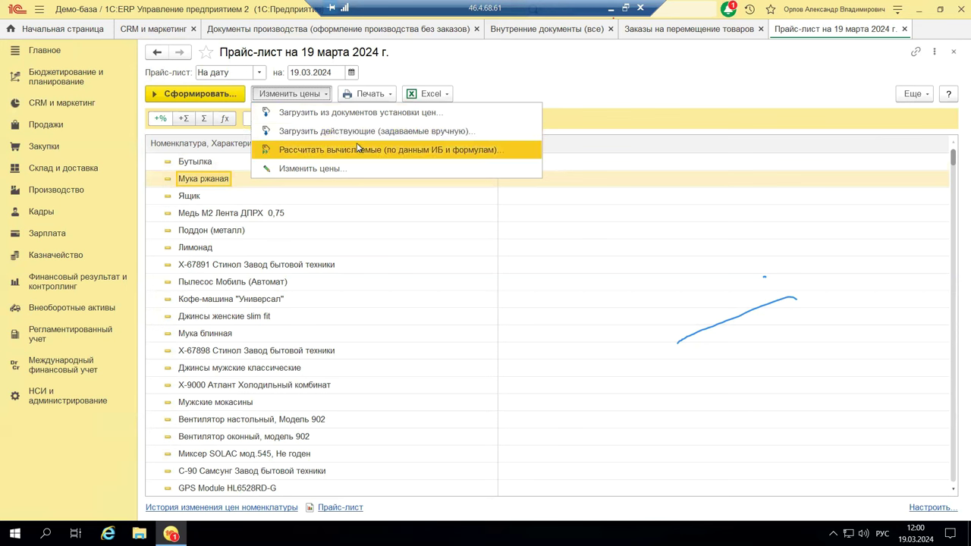
pyautogui.click(319, 171)
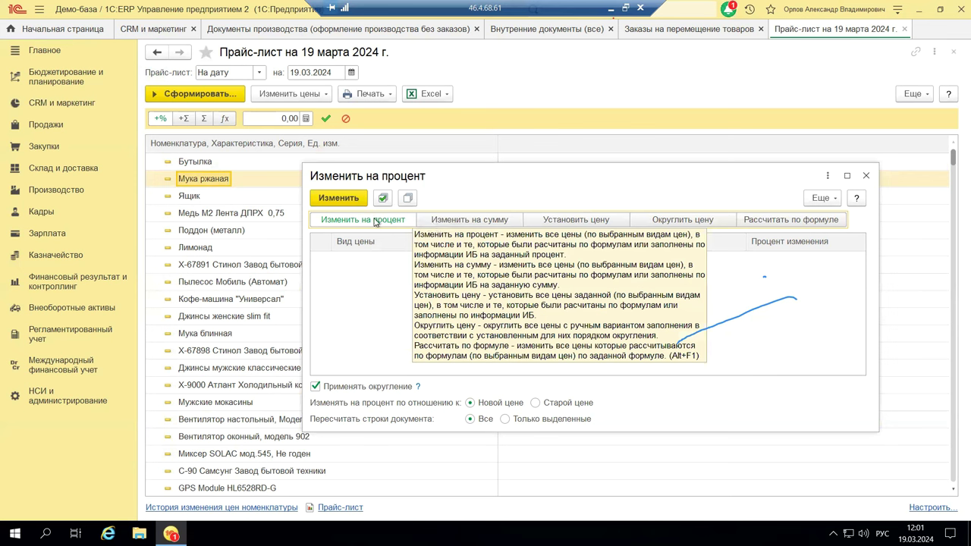
pyautogui.click(452, 222)
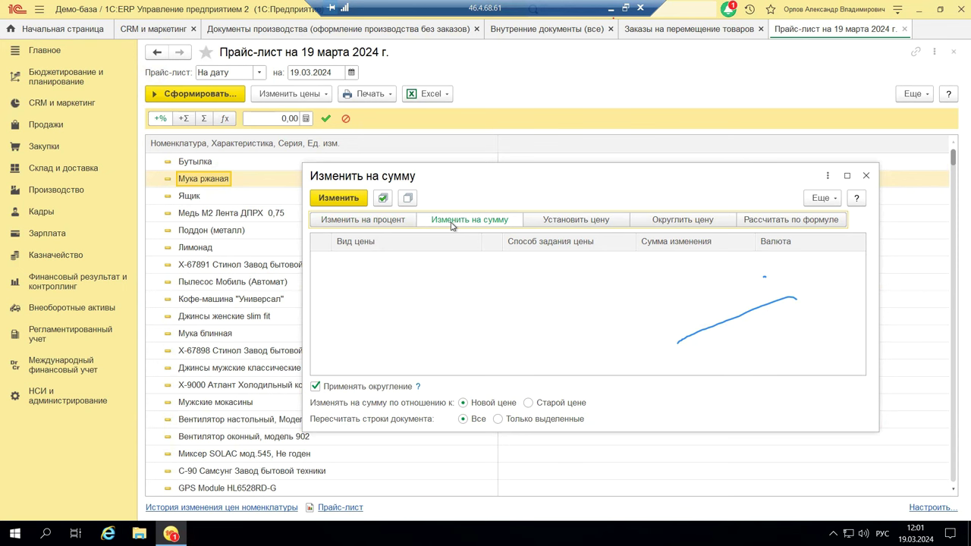
pyautogui.click(382, 224)
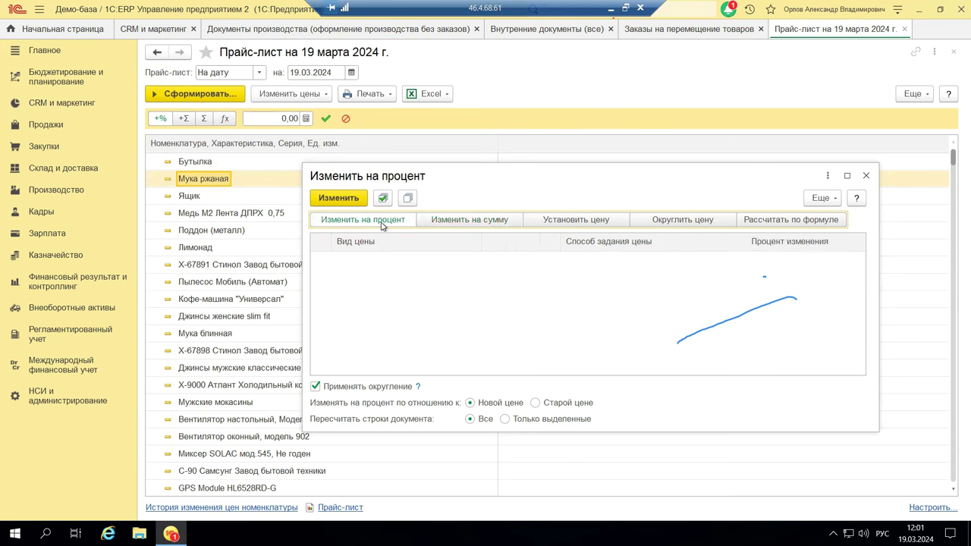